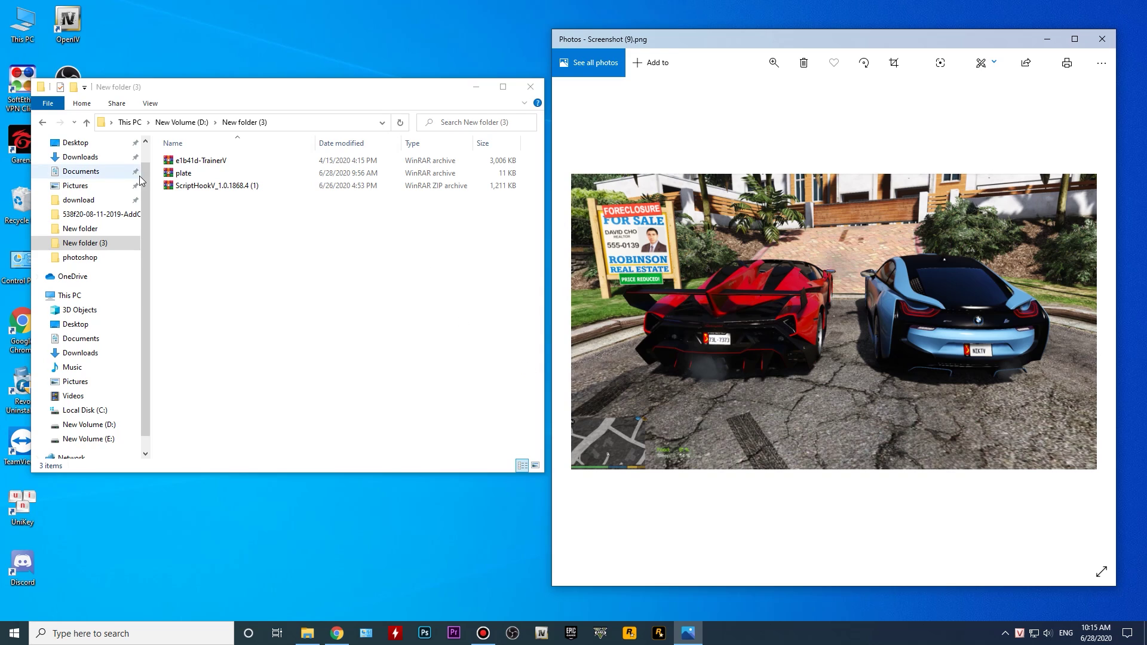
Step: Open the plate archive, view the plate6.png image inside it, and close both the image and the archive
left_click(198, 173)
double_click(197, 174)
double_click(121, 172)
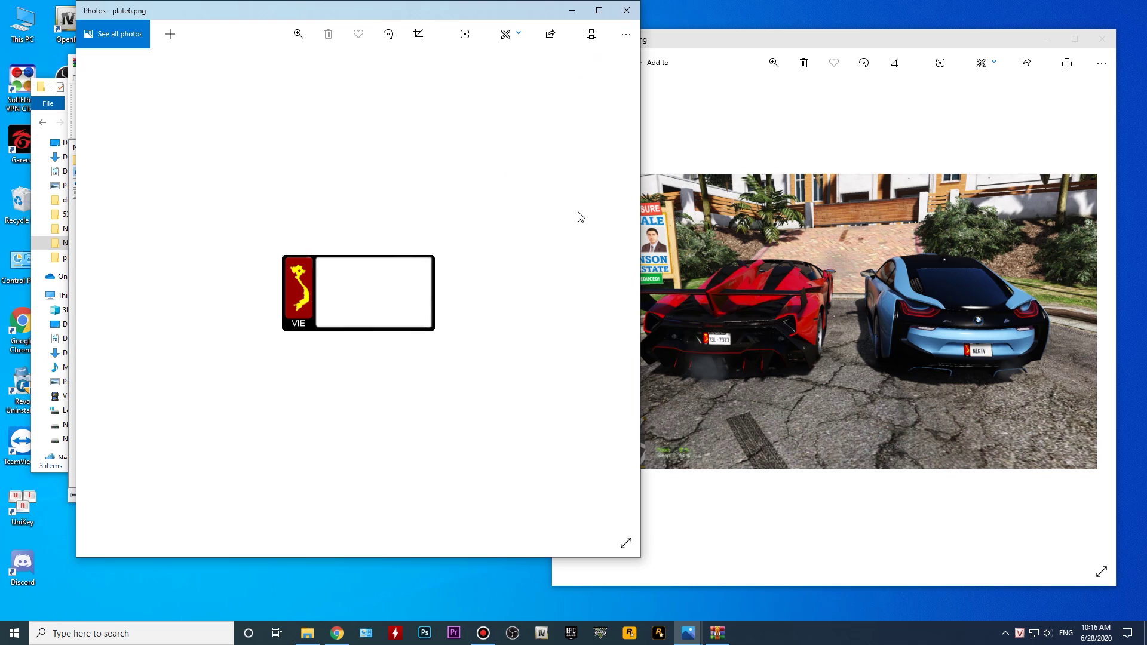
left_click(626, 10)
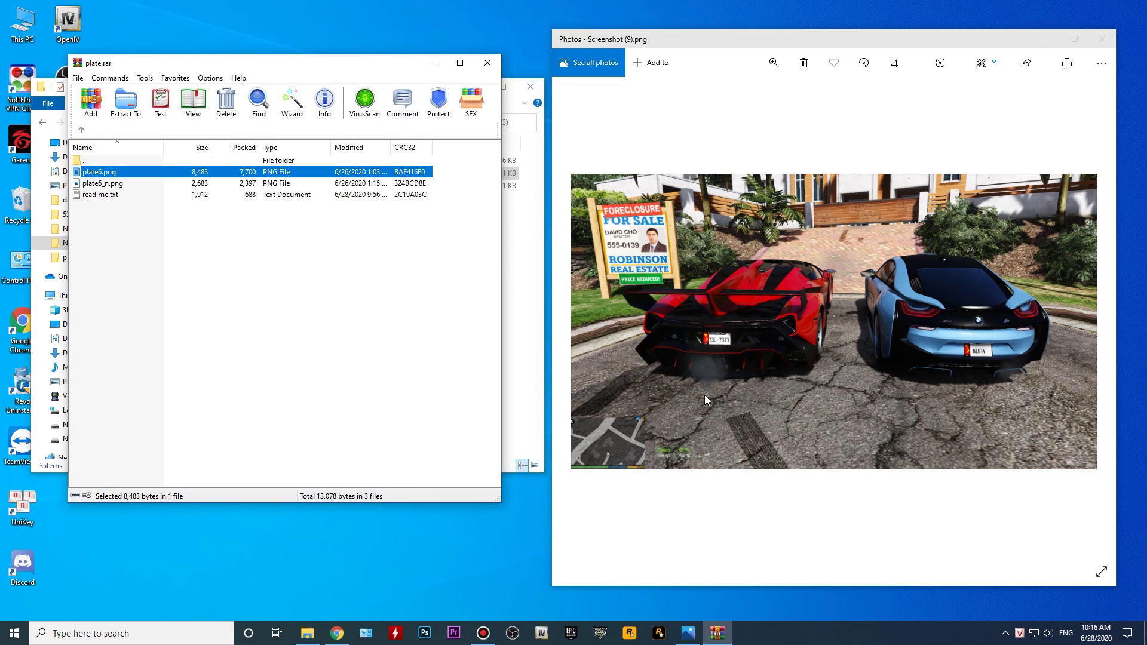
left_click(488, 62)
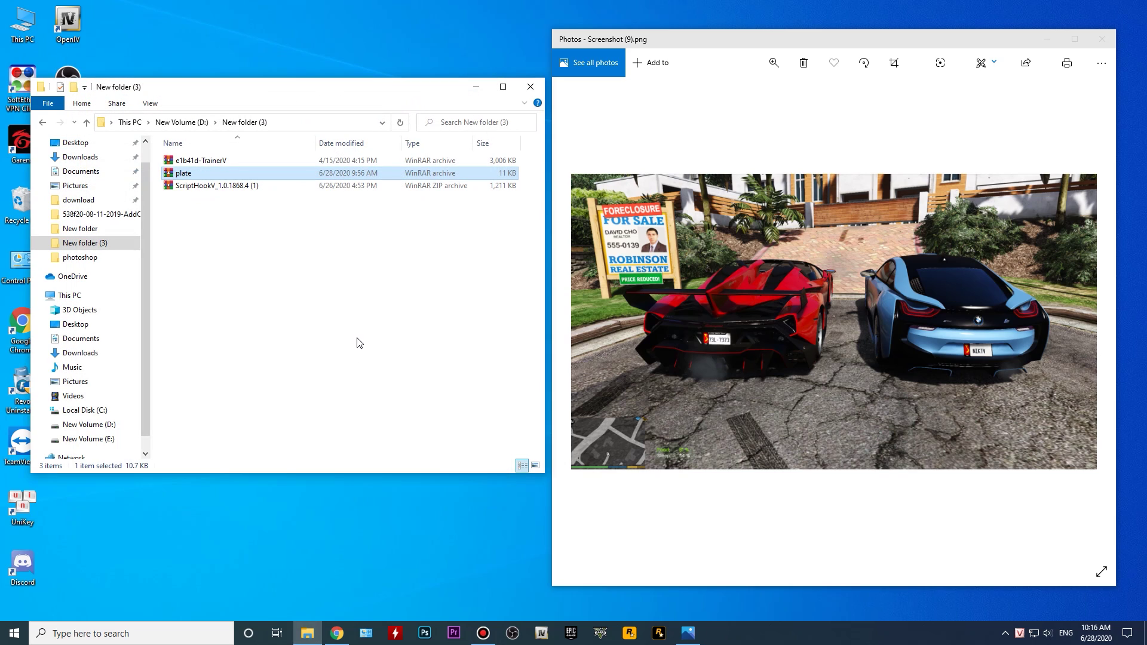
Step: Launch OpenIV to view its game and platform selection window, and close it again
left_click(542, 636)
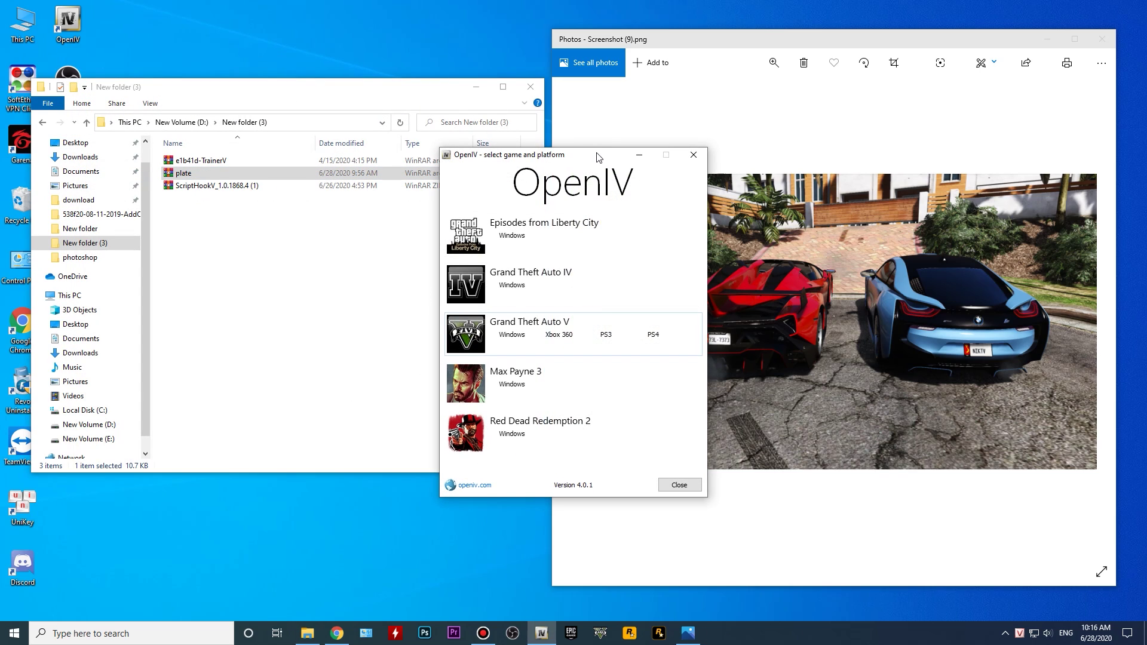
left_click_drag(589, 155, 587, 149)
left_click(689, 150)
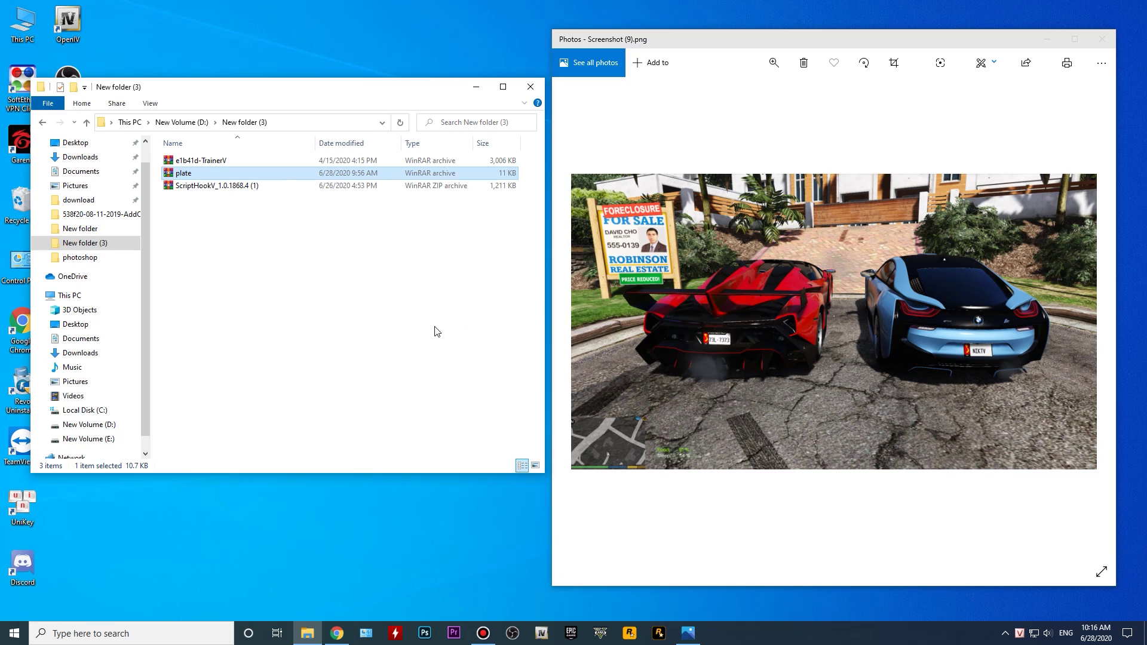
left_click(242, 278)
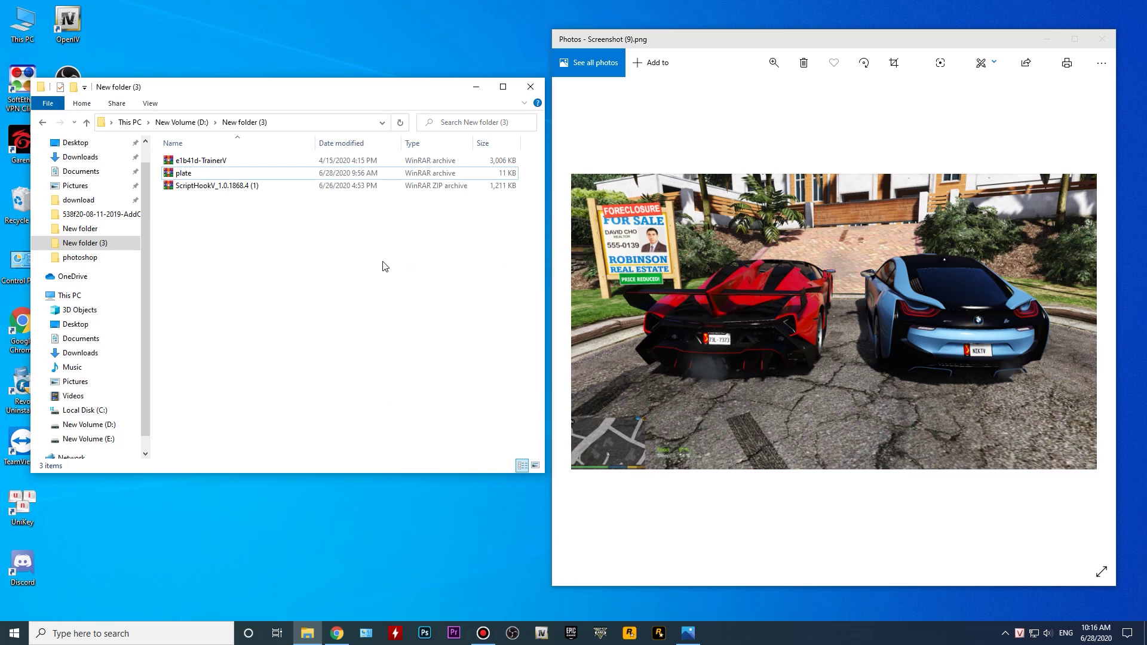
left_click(257, 277)
left_click(204, 186)
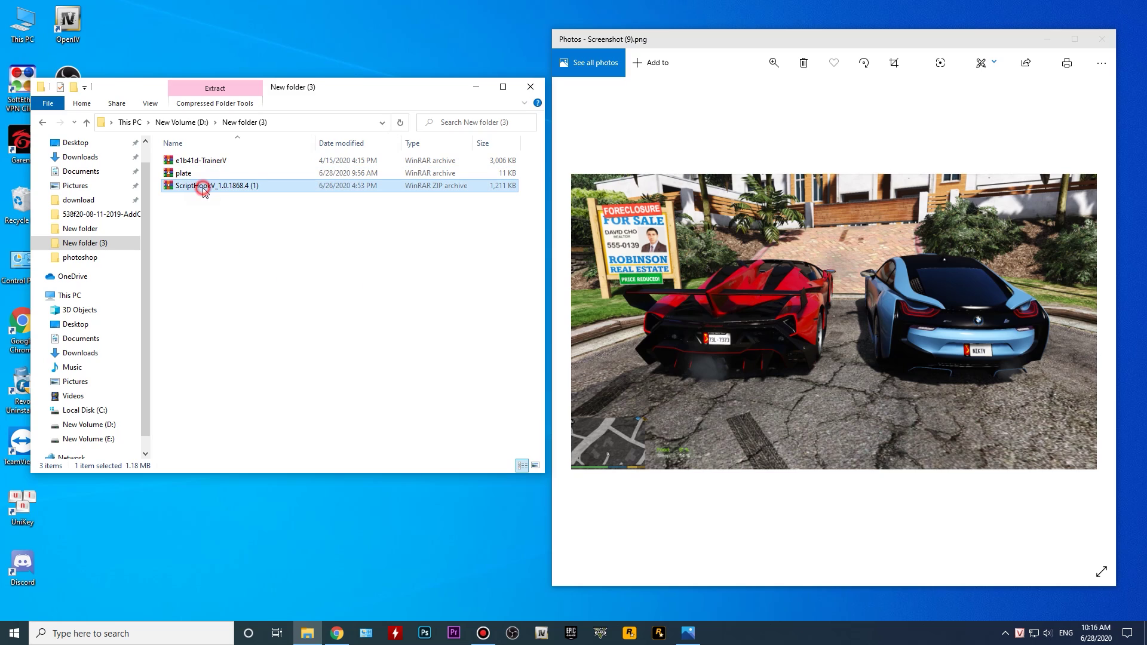
left_click(206, 164)
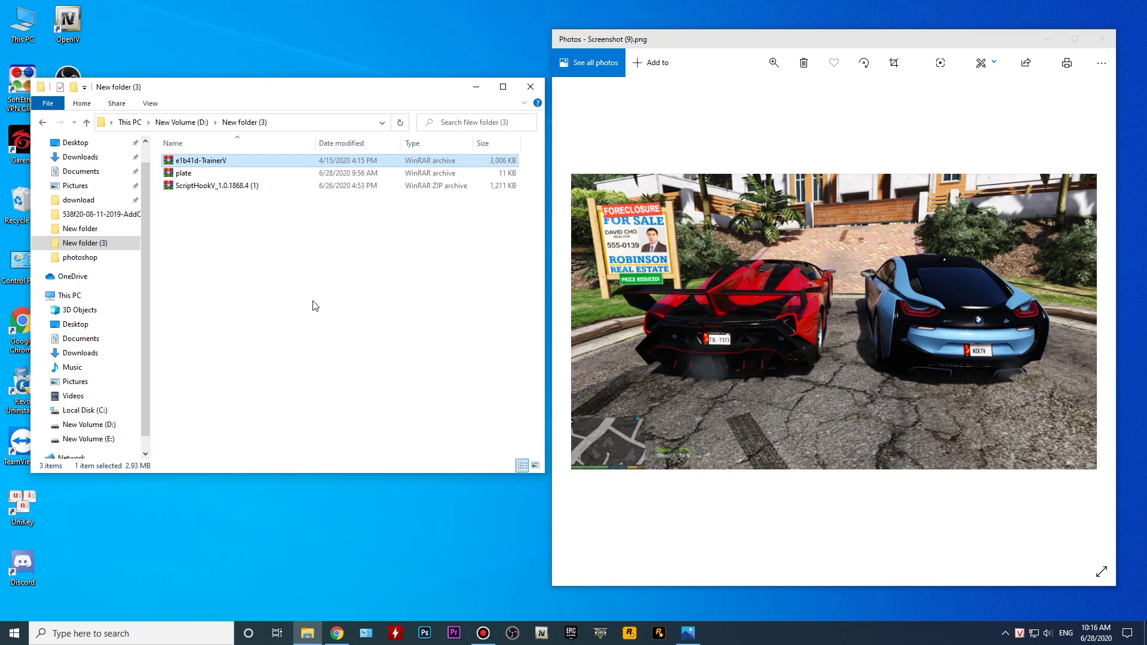
Step: Examine the contents of the plate, ScriptHookV and TrainerV archives one by one, closing each archive after viewing it
double_click(185, 174)
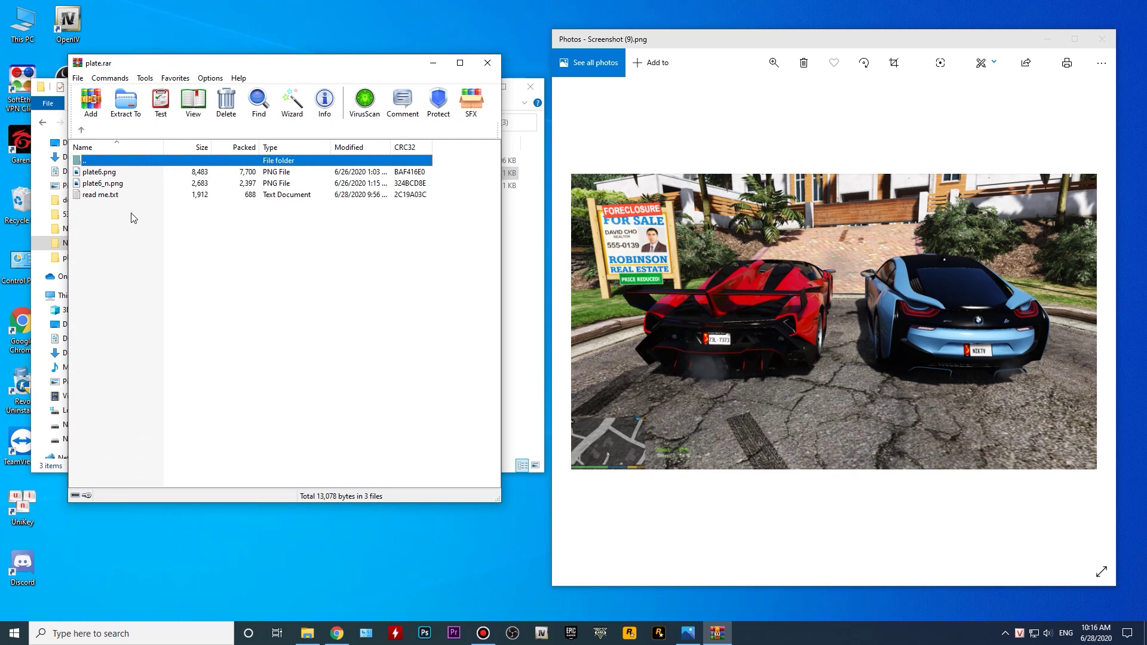
left_click(487, 64)
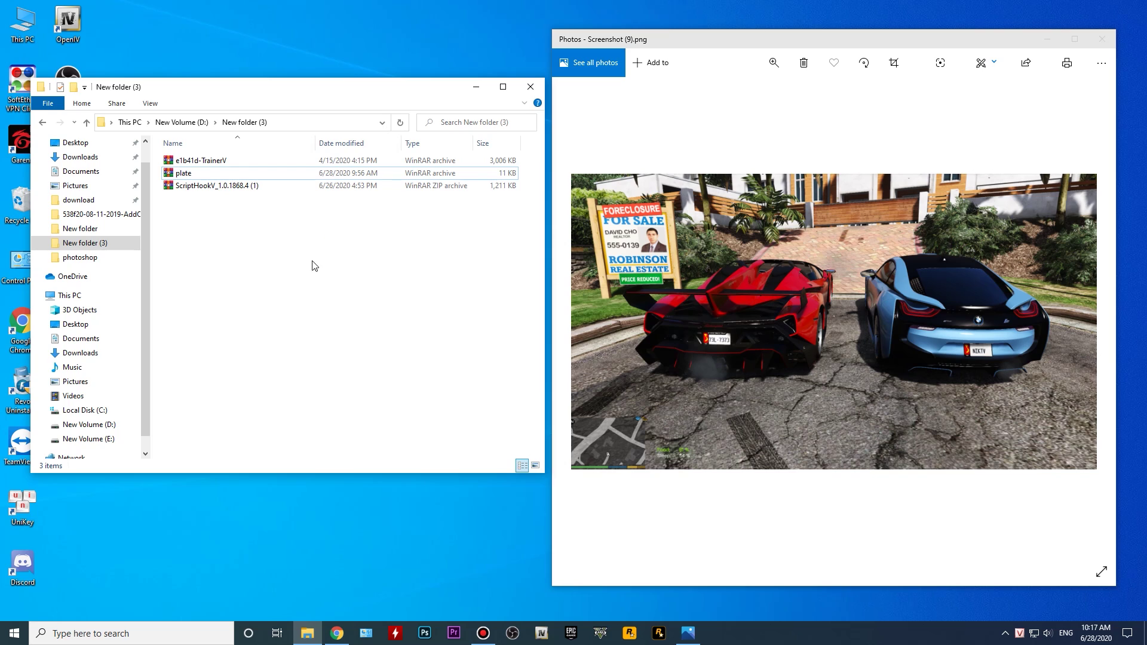
double_click(210, 187)
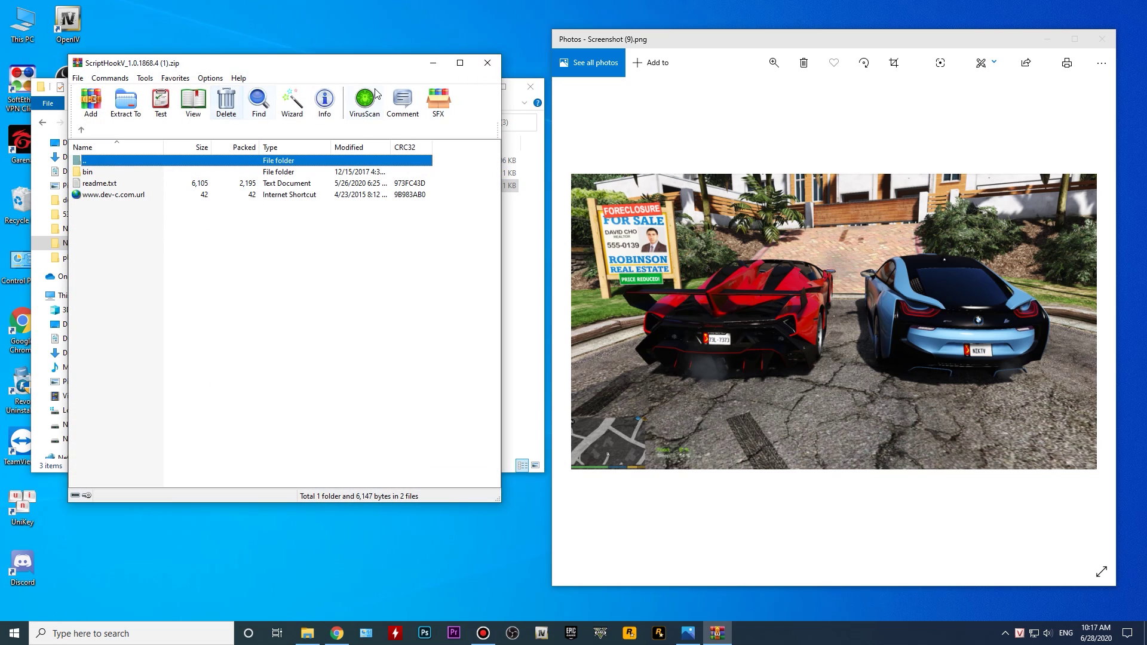
left_click(485, 62)
left_click(283, 248)
left_click_drag(242, 253, 218, 157)
left_click(230, 249)
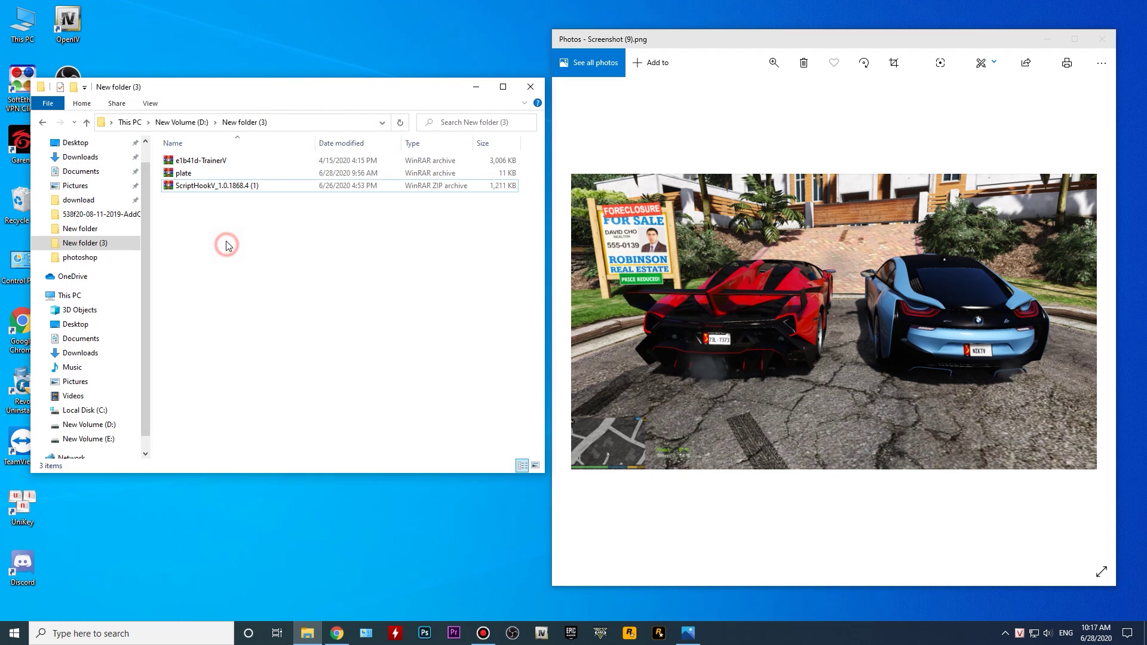
double_click(202, 160)
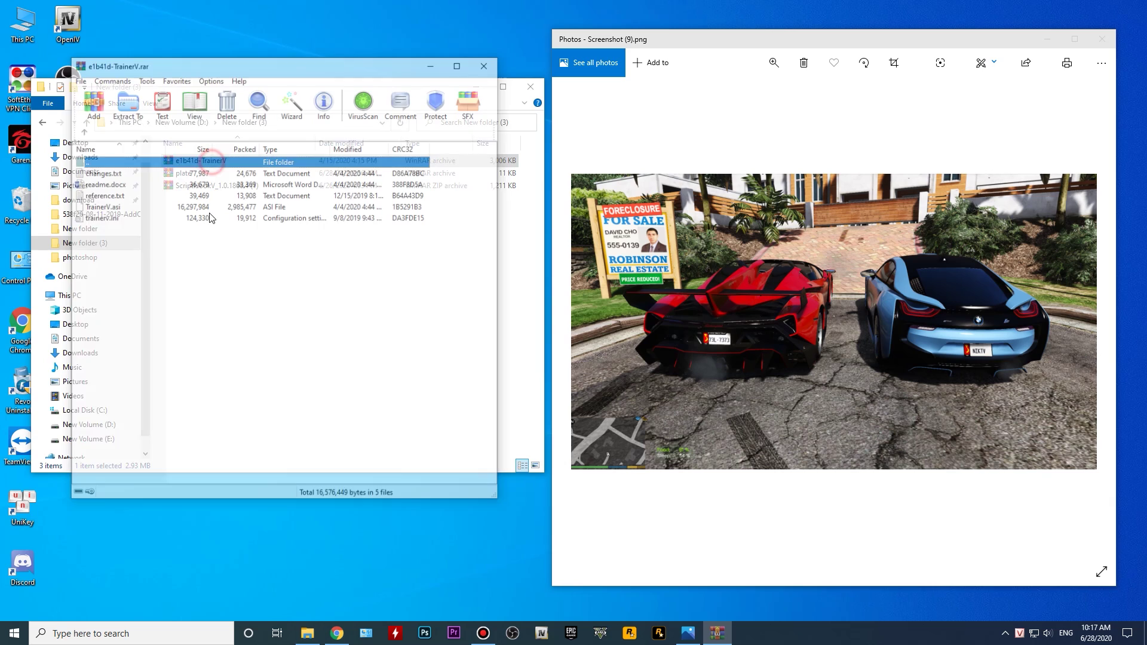
left_click(488, 63)
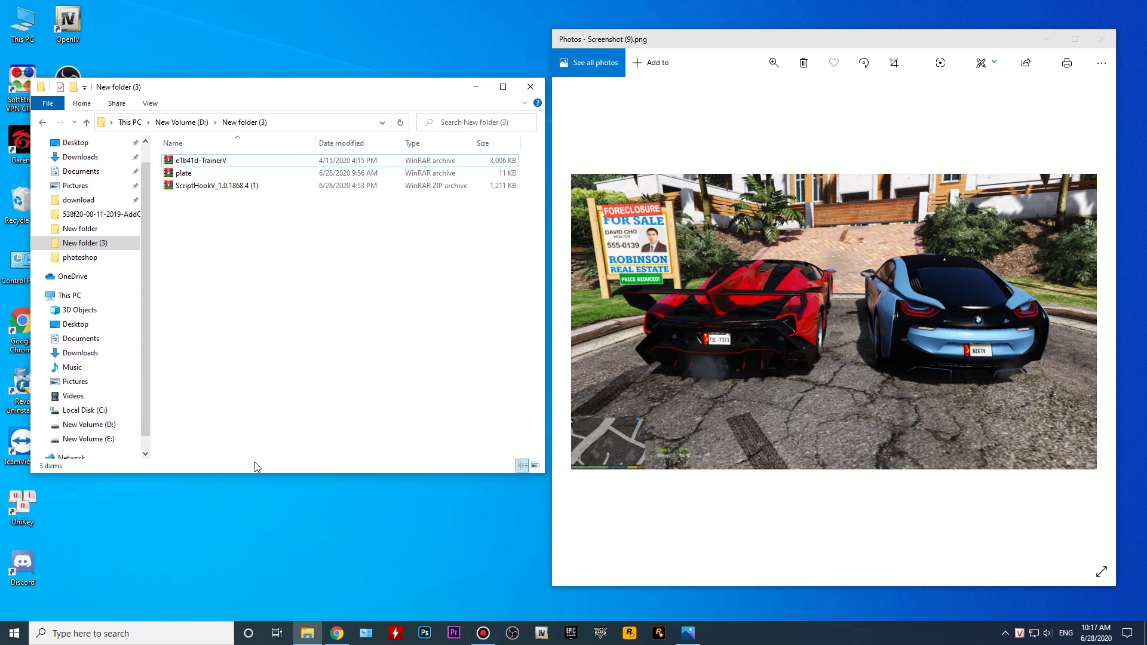
Step: Open a second File Explorer window on the Grand Theft Auto V folder inside gta v 1.50 repack on drive E
left_click(307, 635)
left_click(309, 636)
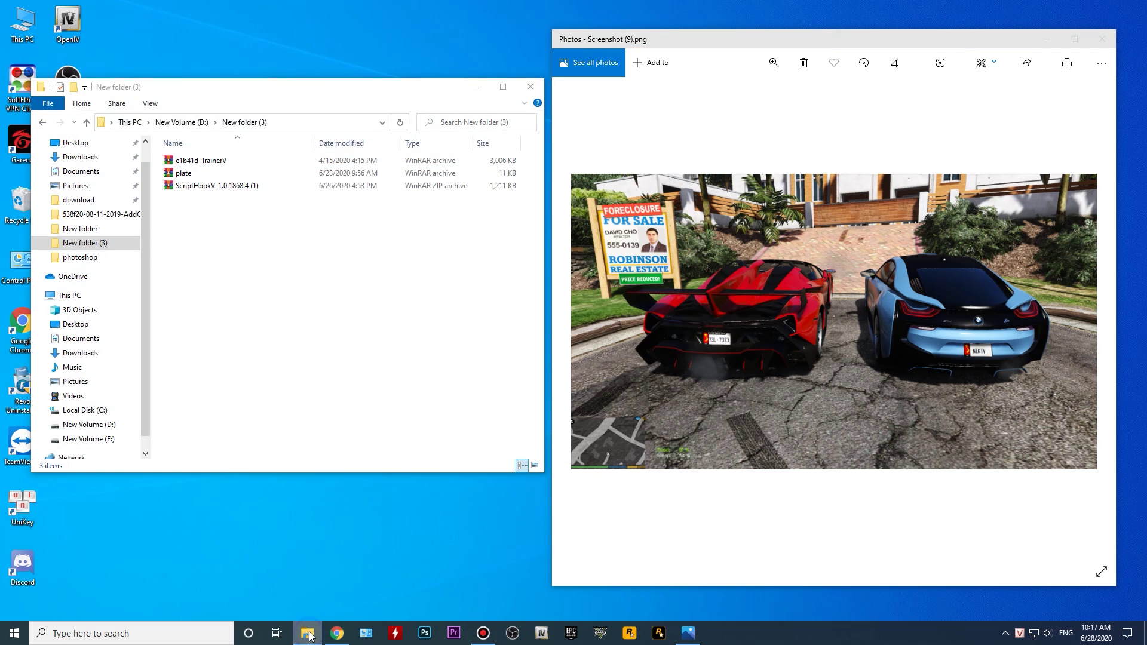
right_click(309, 636)
left_click(282, 529)
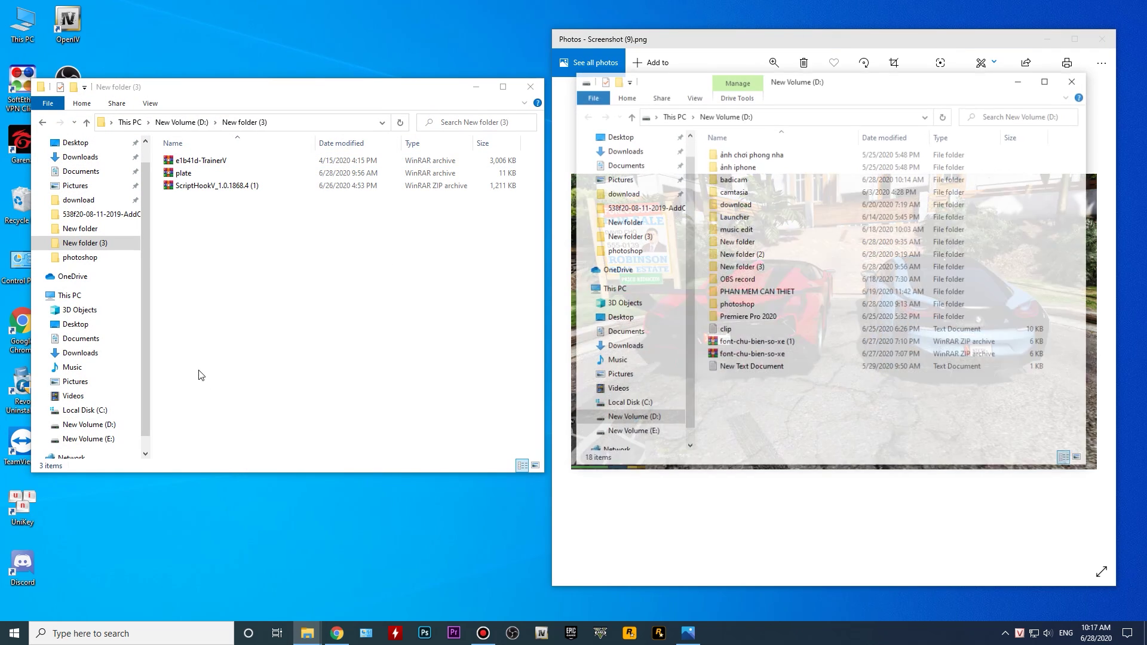
left_click(632, 432)
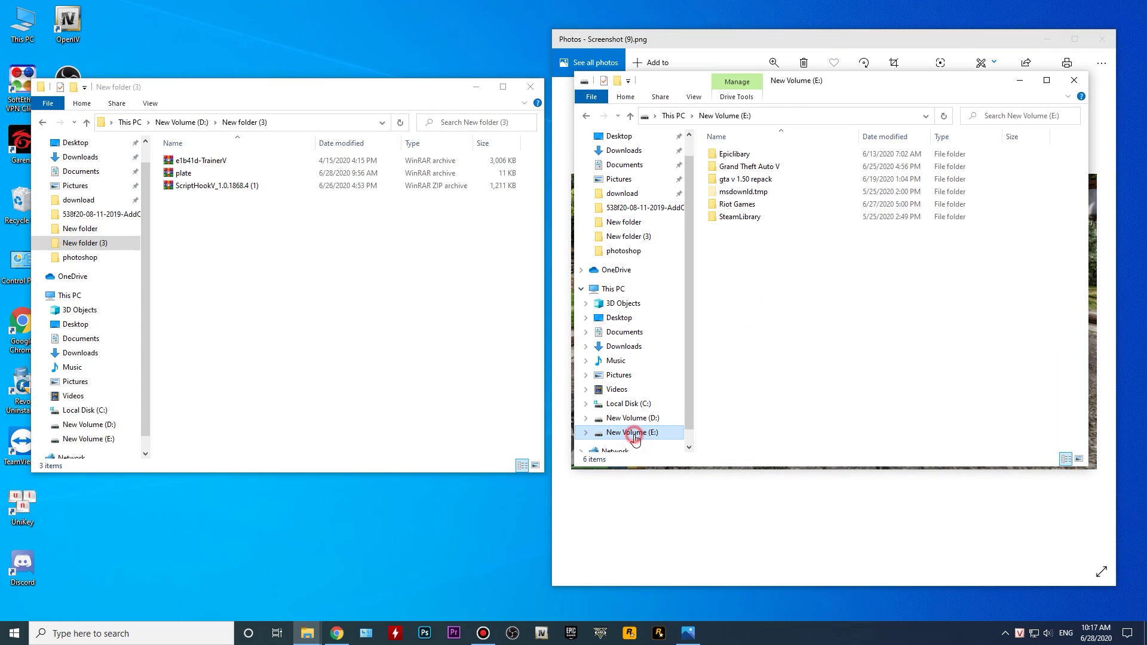
double_click(753, 179)
double_click(750, 166)
mouse_move(872, 88)
left_mouse_down()
mouse_move(869, 120)
mouse_move(876, 107)
left_mouse_up()
Step: Transfer dinput8.dll and ScriptHookV.dll from the ScriptHookV archive's bin folder into the Grand Theft Auto V folder, skipping files already there, and close the archive
left_click(191, 188)
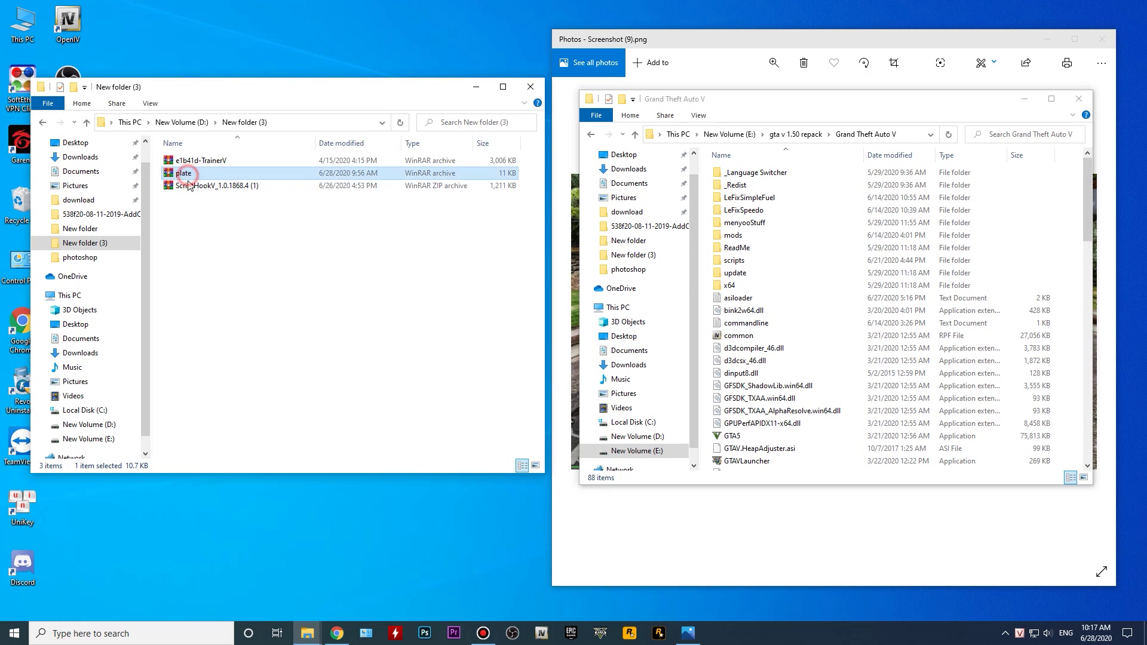
left_click(202, 227)
double_click(192, 185)
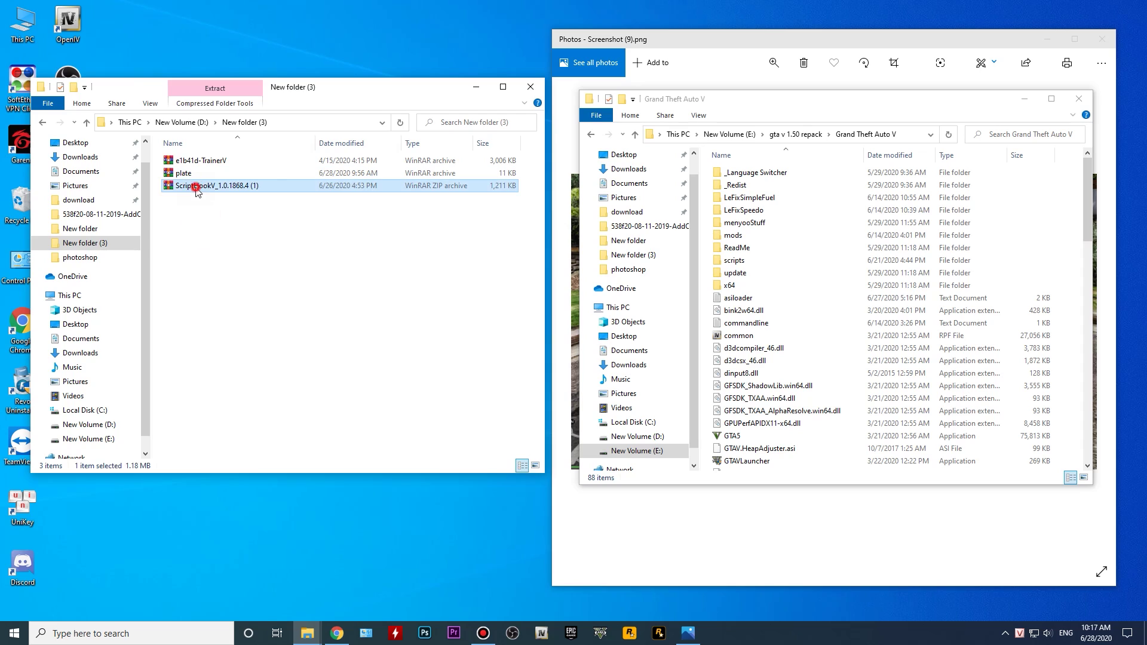
double_click(98, 174)
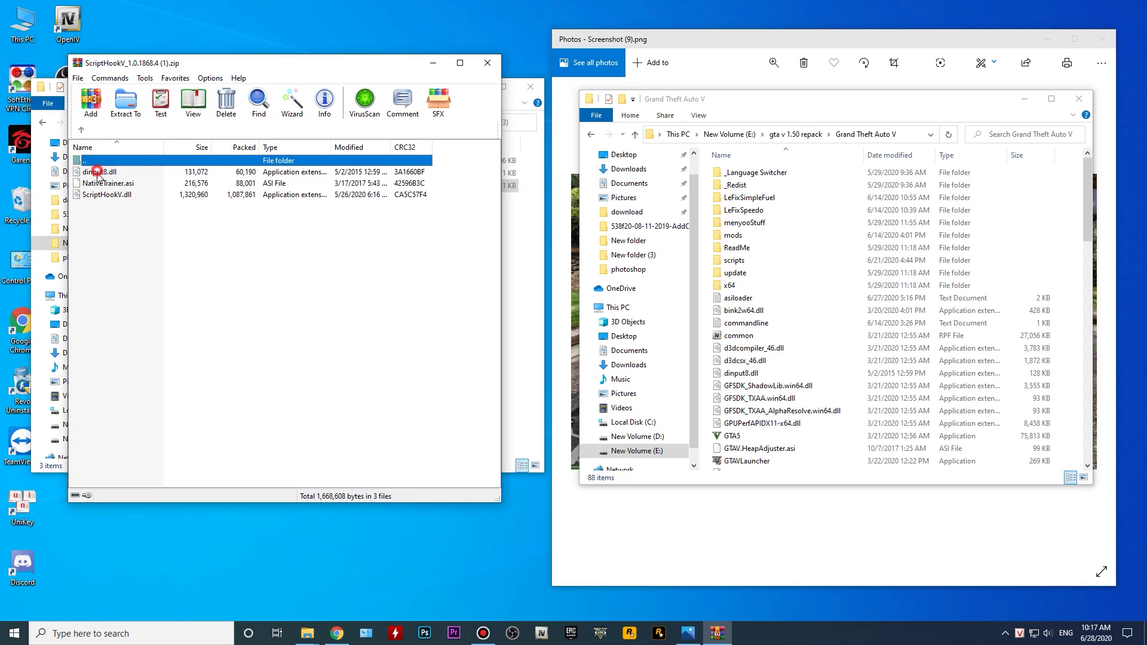
left_click(102, 174)
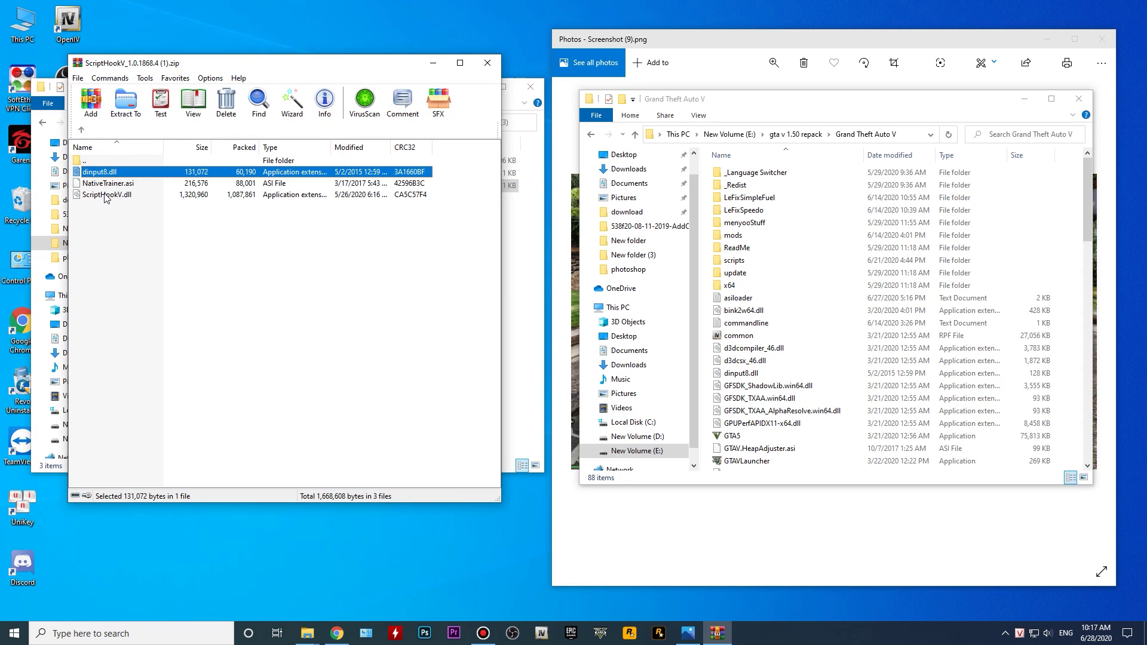
left_click(105, 195, "ctrl")
left_click_drag(103, 172, 711, 341)
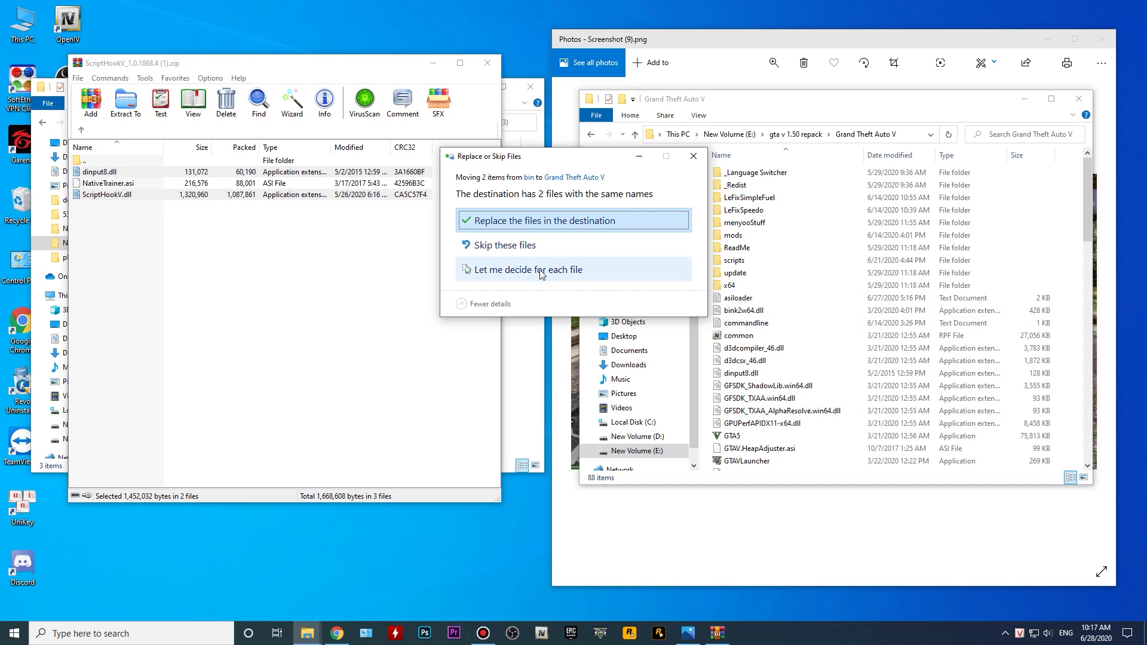
left_click(525, 255)
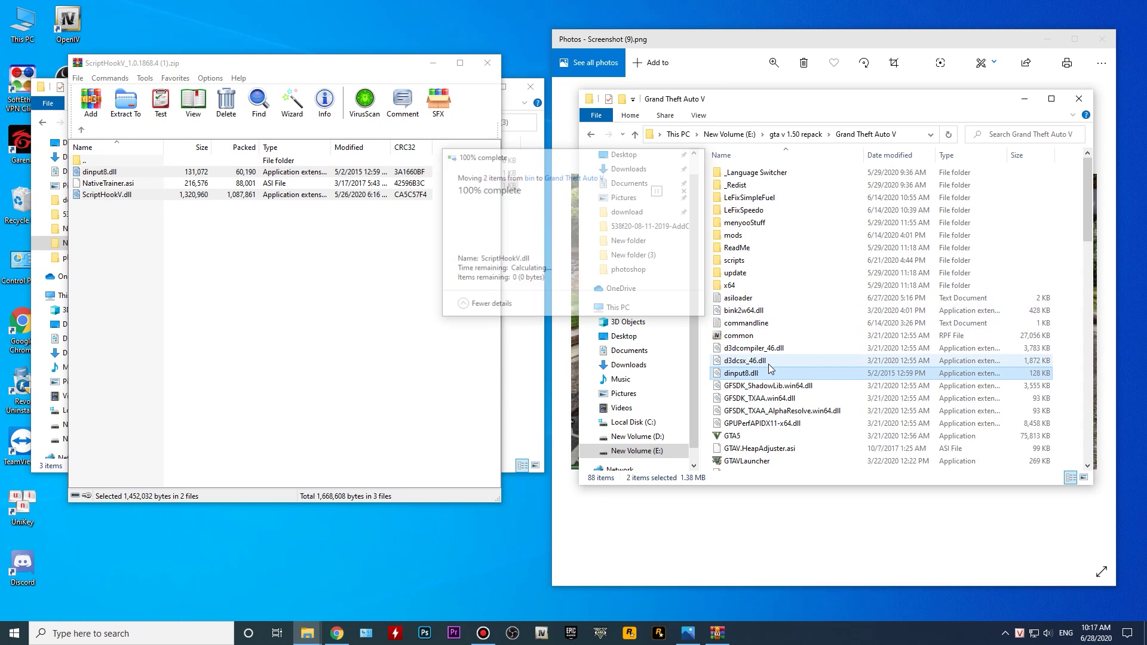
scroll(765, 355, "up", 2)
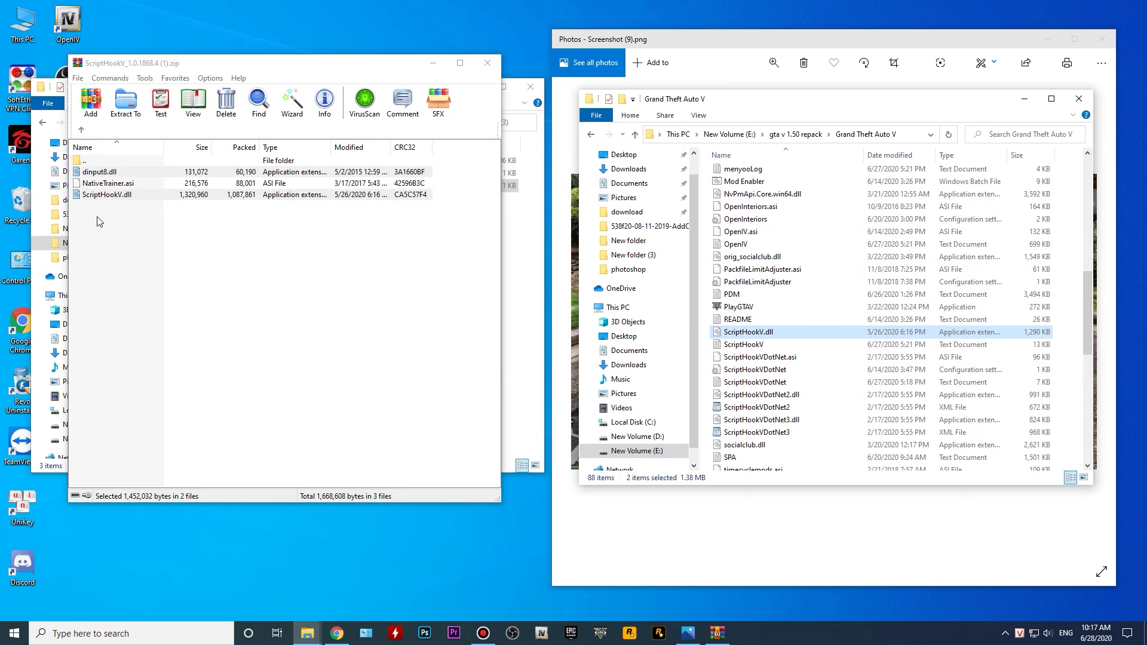
left_click(488, 63)
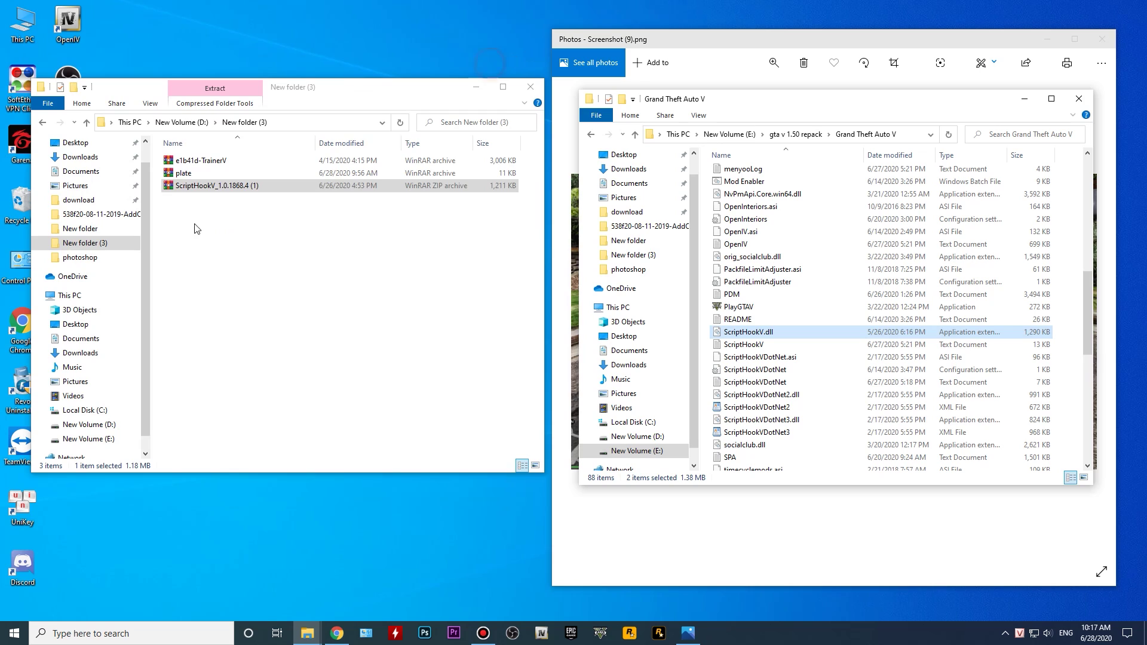
Step: Transfer TrainerV.asi and trainerv.ini from the TrainerV archive into the Grand Theft Auto V folder, skipping files already there
left_click(190, 175)
double_click(213, 162)
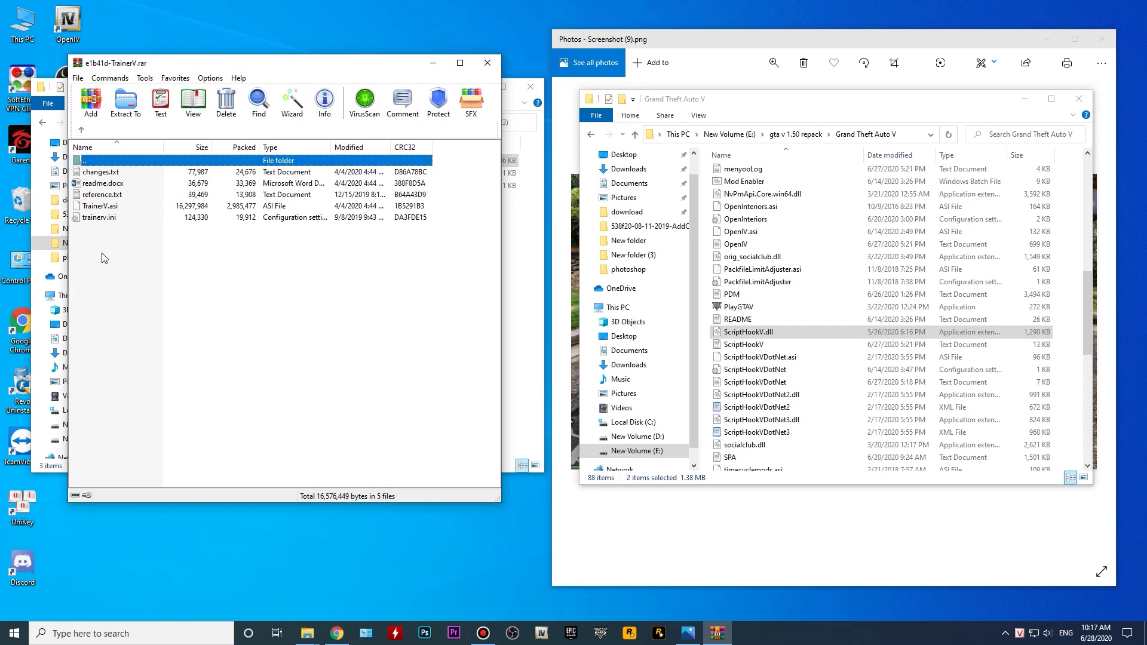
left_click_drag(96, 245, 705, 306)
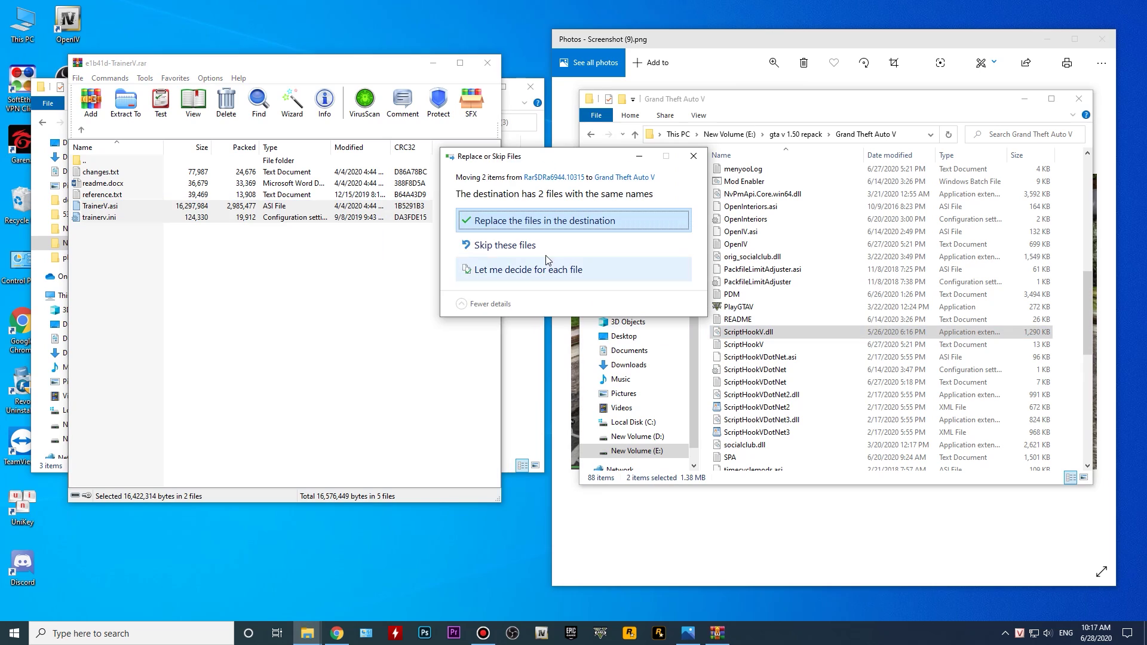
left_click(523, 251)
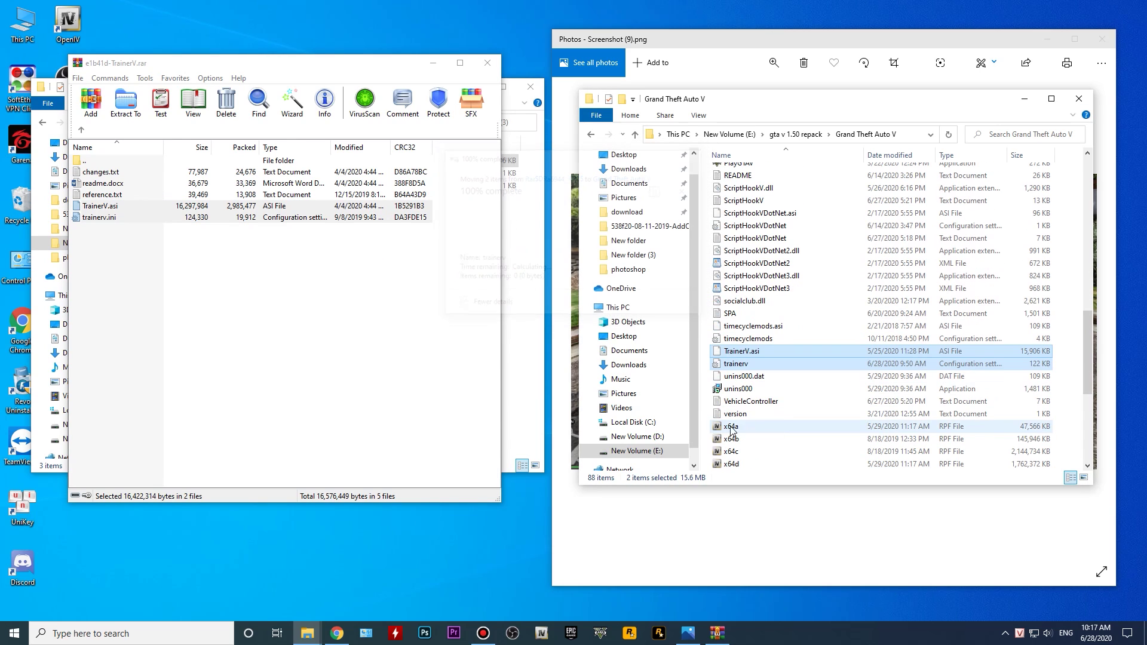
Step: Open the trainerv configuration file from the Grand Theft Auto V folder at its KeyBindings section
double_click(741, 364)
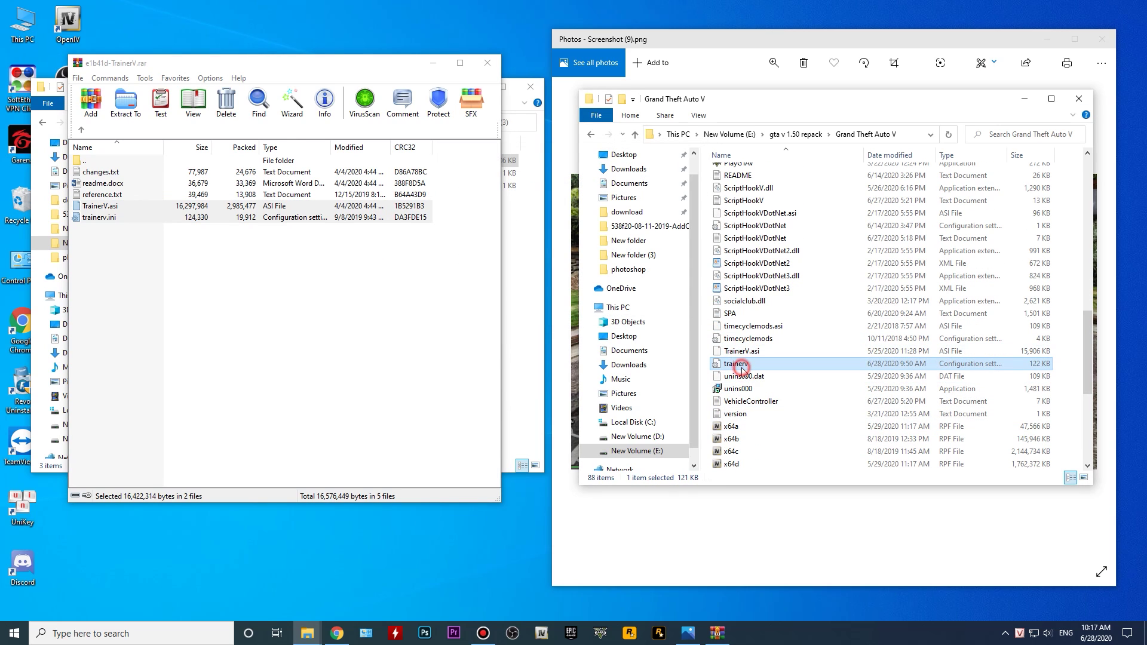
left_click_drag(307, 91, 410, 49)
scroll(216, 226, "down", 3)
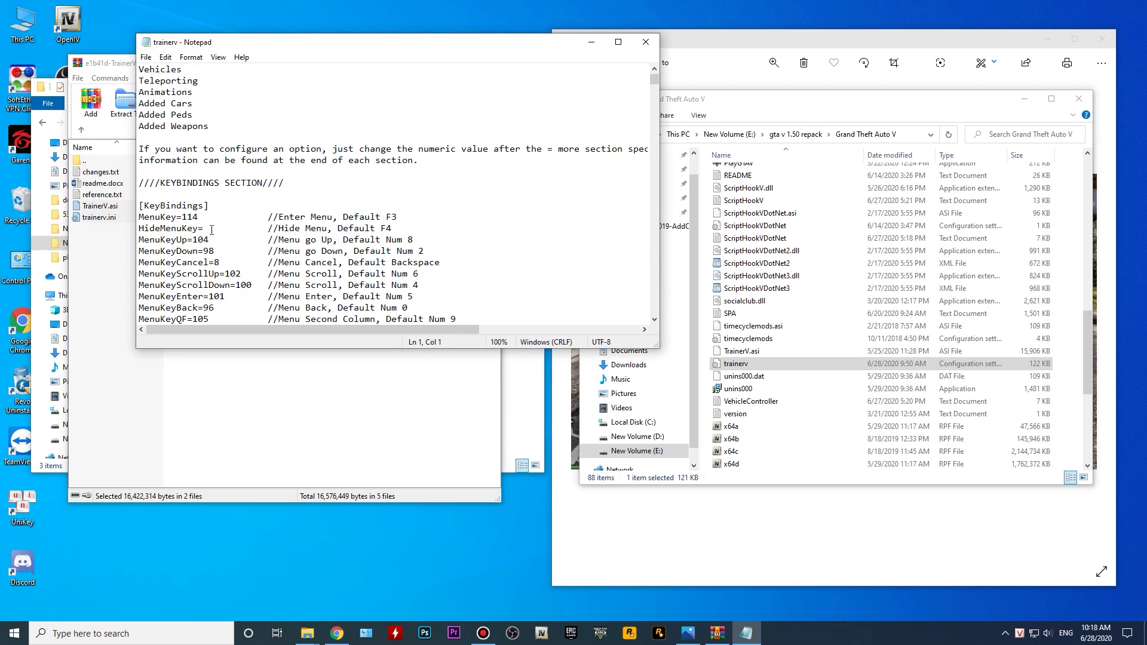
Step: Leave the HideMenuKey entry in the trainerv key bindings without any value after the equals sign
double_click(385, 228)
left_click(215, 229)
double_click(208, 228)
left_click(207, 228)
double_click(386, 228)
left_click(211, 228)
type("1")
key("BackSpace")
key("BackSpace")
key("BackSpace")
Step: Delete the key code of the VehFire entry in the trainerv key bindings, leaving it empty
scroll(230, 209, "down", 9)
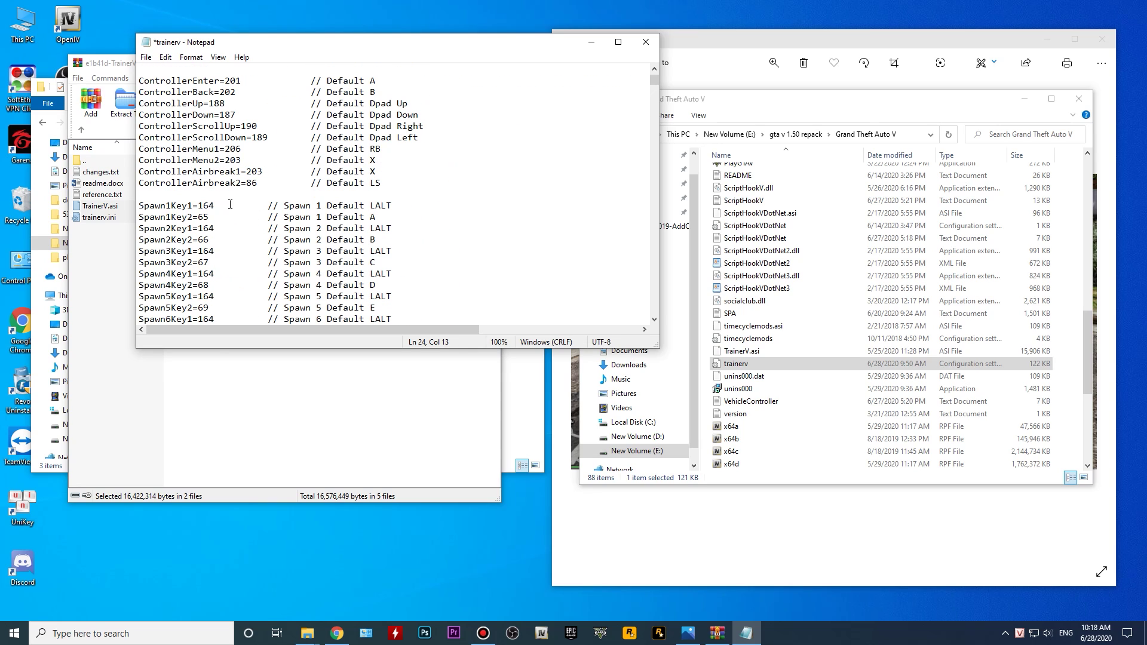
scroll(239, 182, "down", 8)
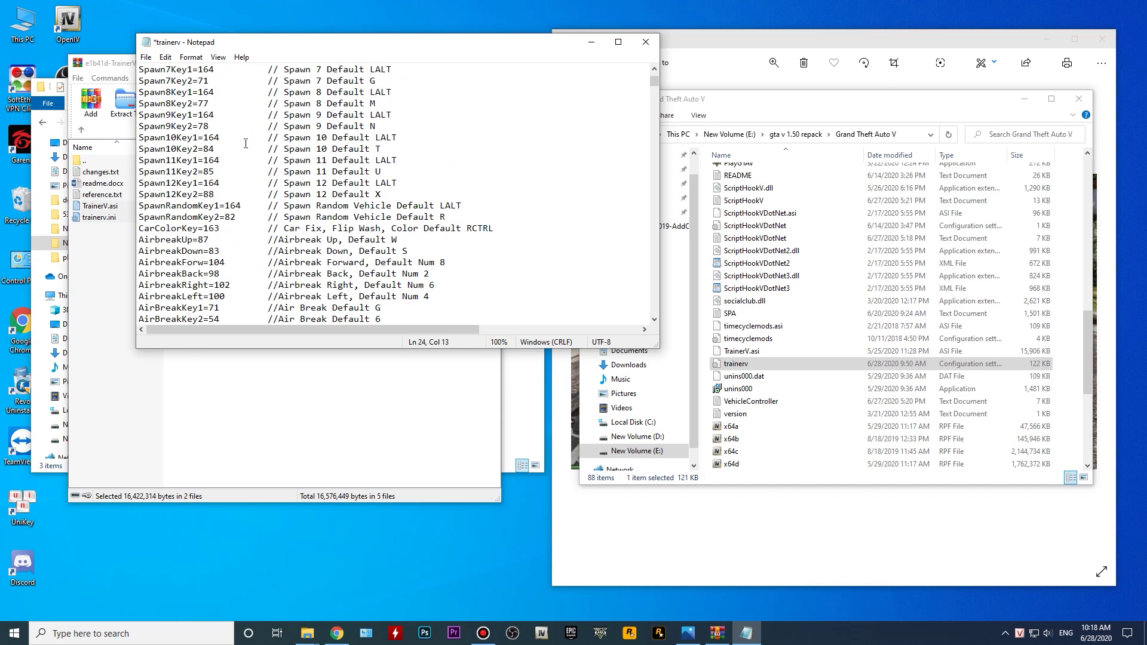
scroll(221, 147, "down", 2)
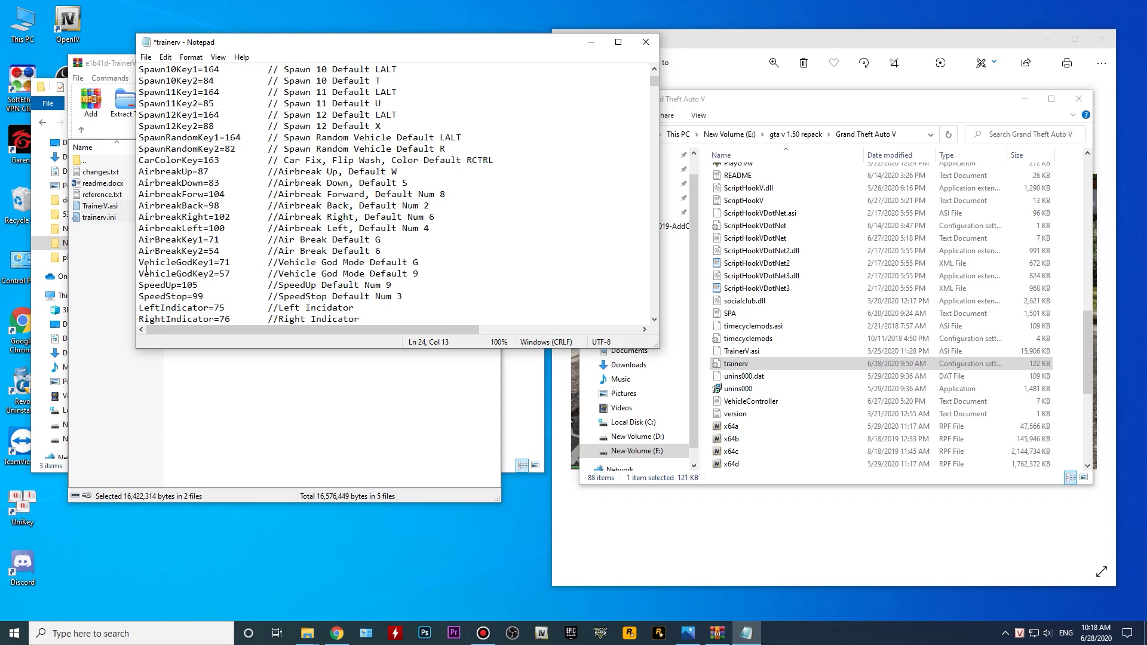
scroll(147, 195, "down", 2)
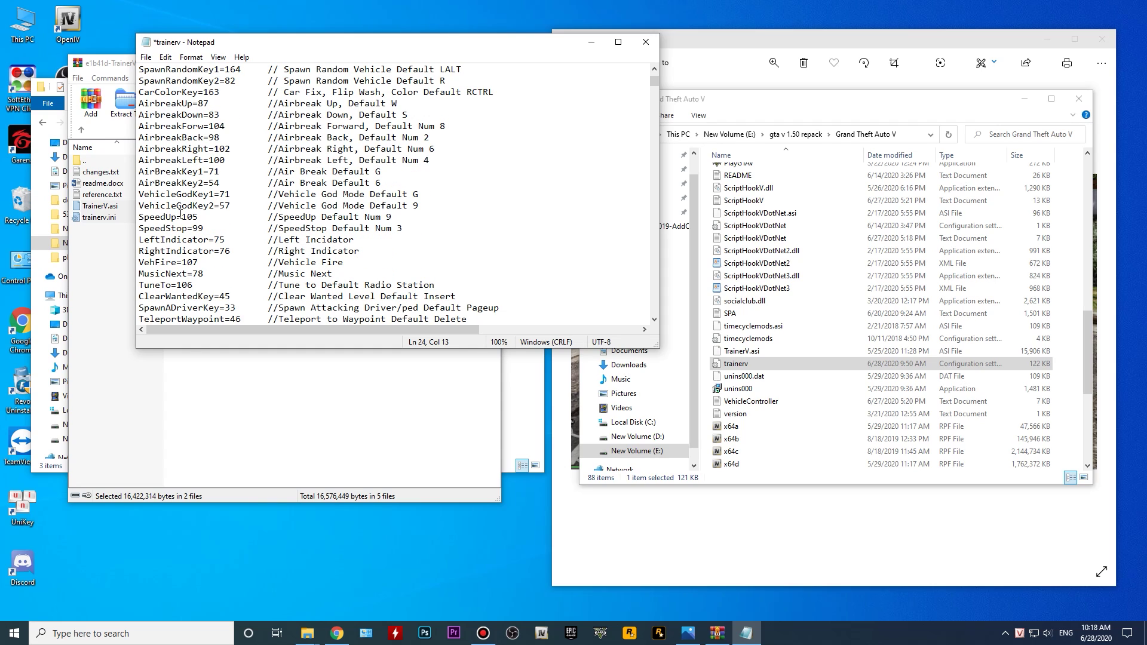
left_click(205, 261)
key("BackSpace")
key("BackSpace")
scroll(211, 251, "down", 1)
scroll(215, 229, "down", 1)
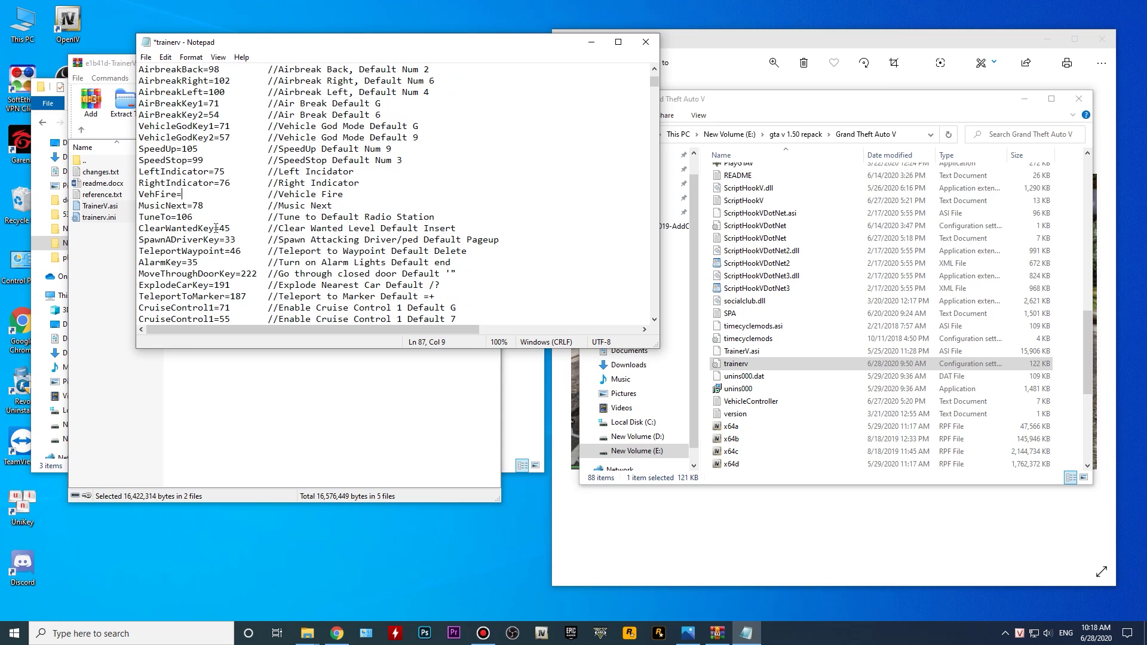
Step: Examine the remaining entries of the trainerv KeyBindings section, from the vehicle keys down to the animation and EPM keys
scroll(216, 228, "down", 2)
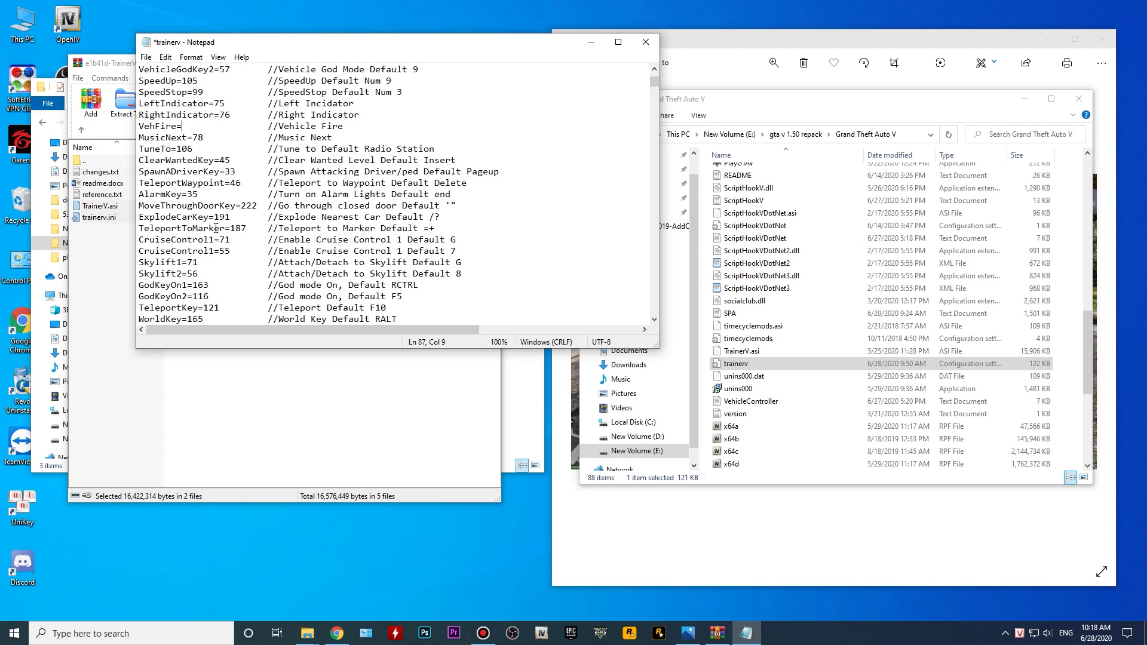
scroll(216, 228, "up", 2)
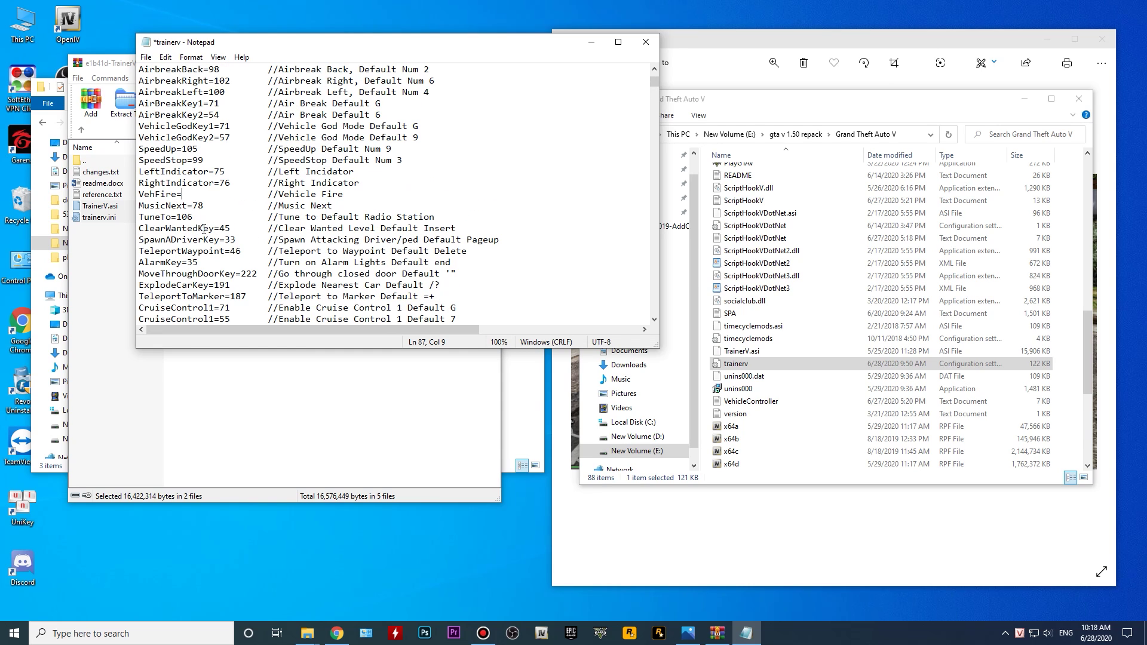
scroll(232, 203, "down", 1)
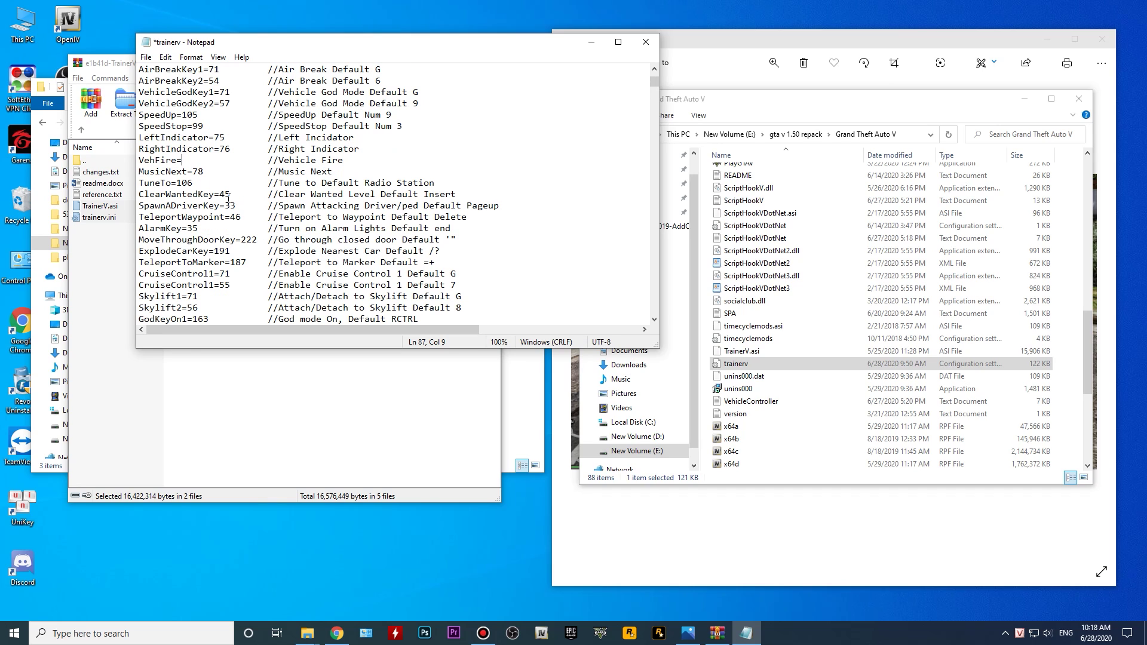
scroll(227, 199, "down", 1)
scroll(230, 172, "down", 2)
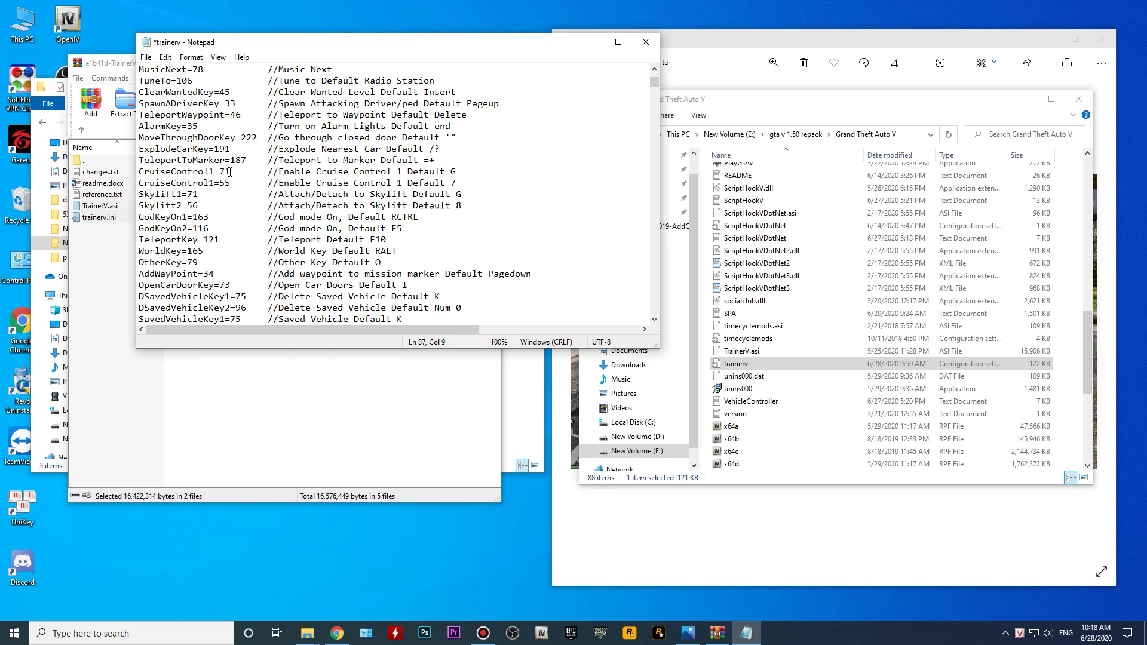
scroll(232, 174, "down", 6)
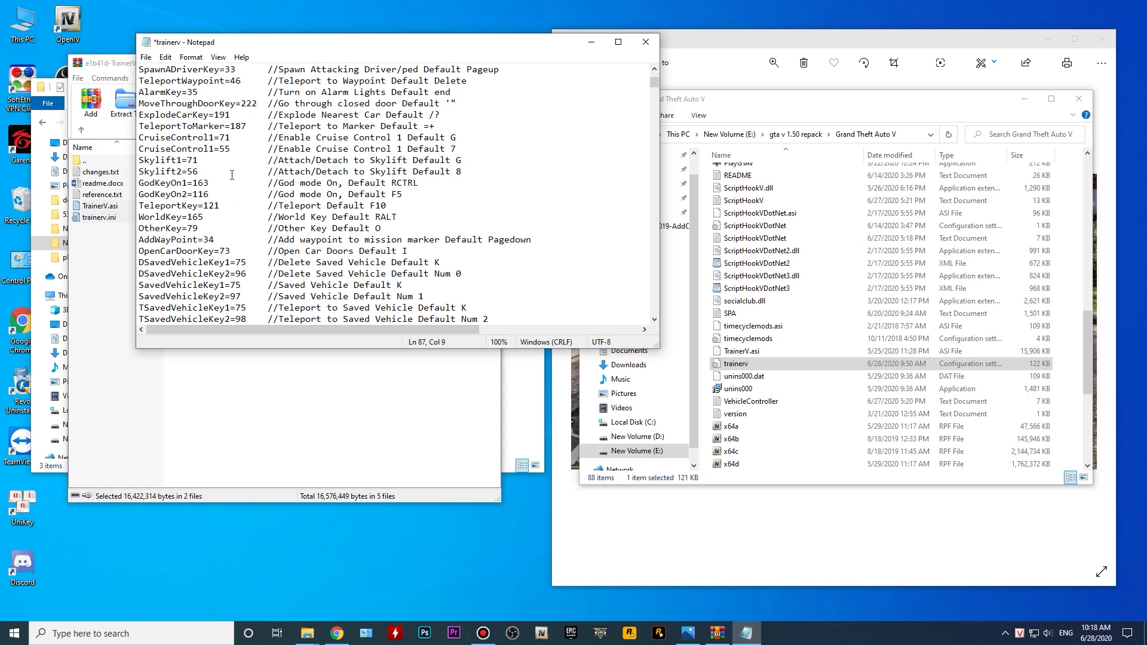
scroll(227, 218, "down", 1)
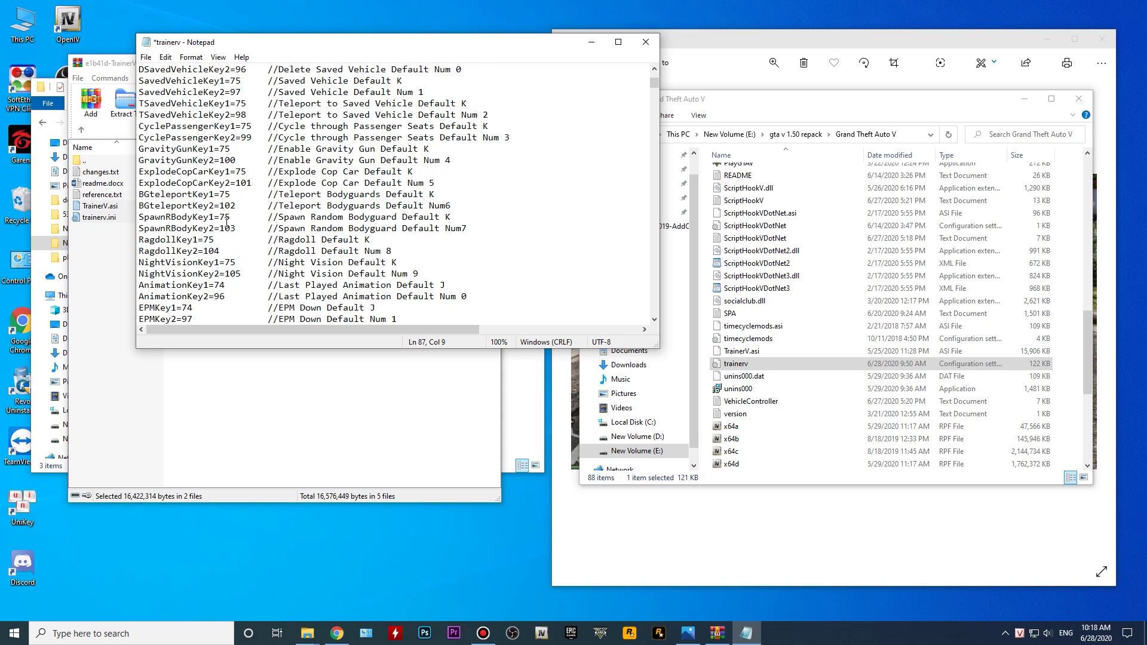
scroll(227, 222, "down", 2)
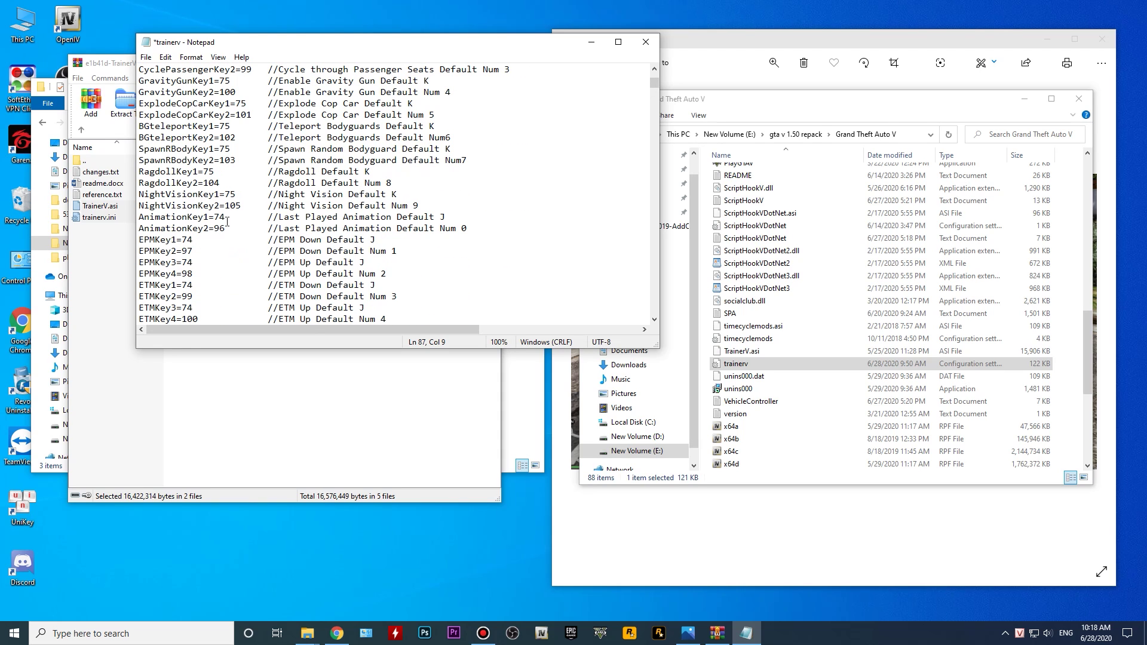
Step: Look up the code of the Home key in the trainerv file's key code table
scroll(227, 223, "down", 20)
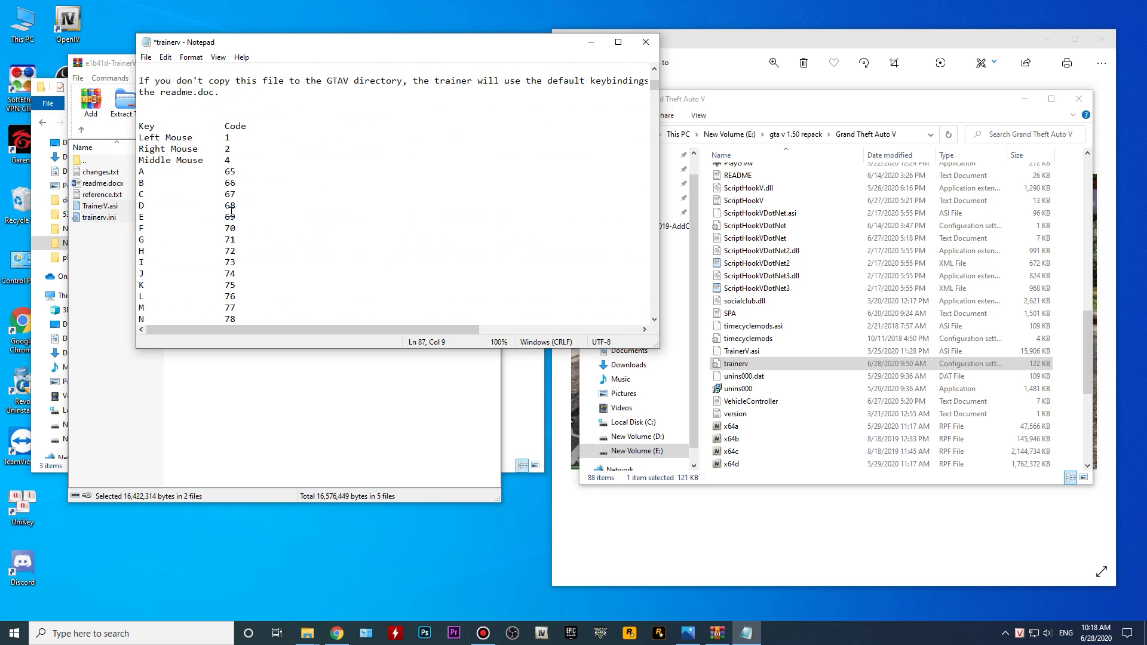
scroll(197, 218, "up", 8)
scroll(161, 224, "down", 15)
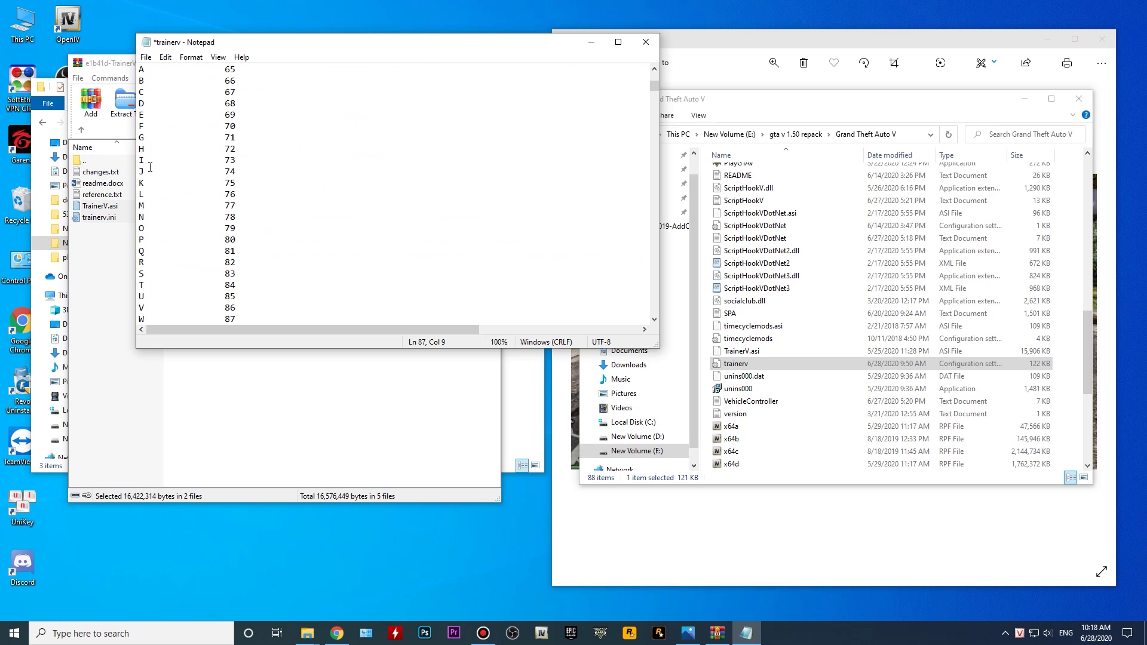
scroll(164, 237, "down", 3)
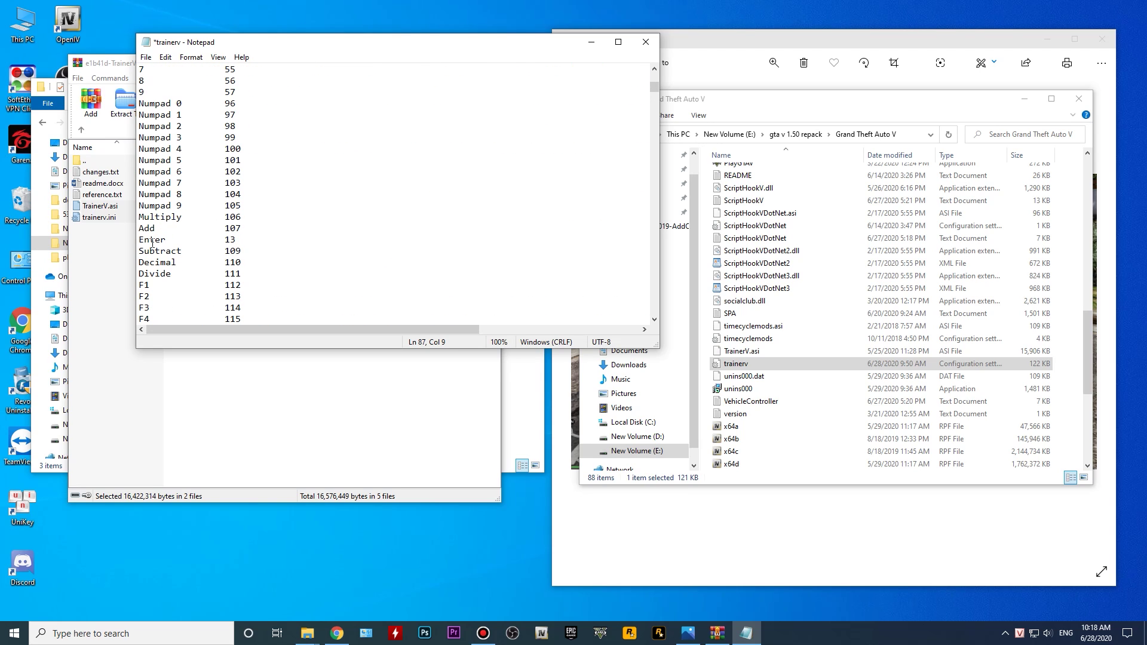
scroll(153, 243, "down", 9)
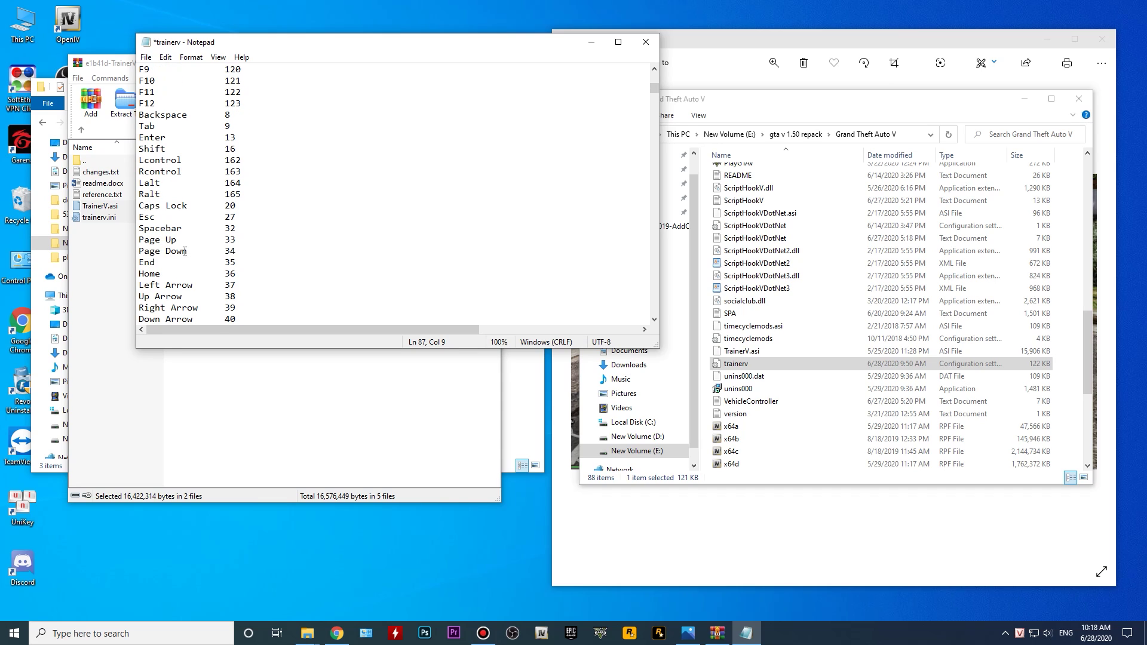
scroll(157, 255, "down", 1)
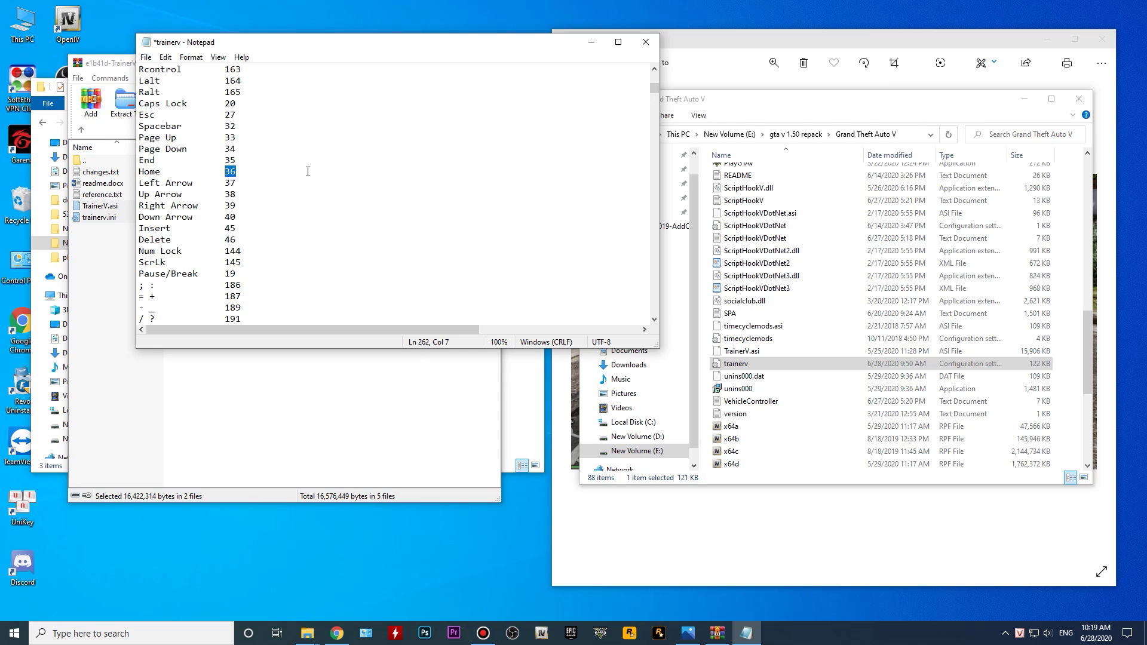
Step: Search the trainerv file for further occurrences of 36 below the Home row of the key code table
scroll(308, 171, "up", 3)
key("ctrl+f")
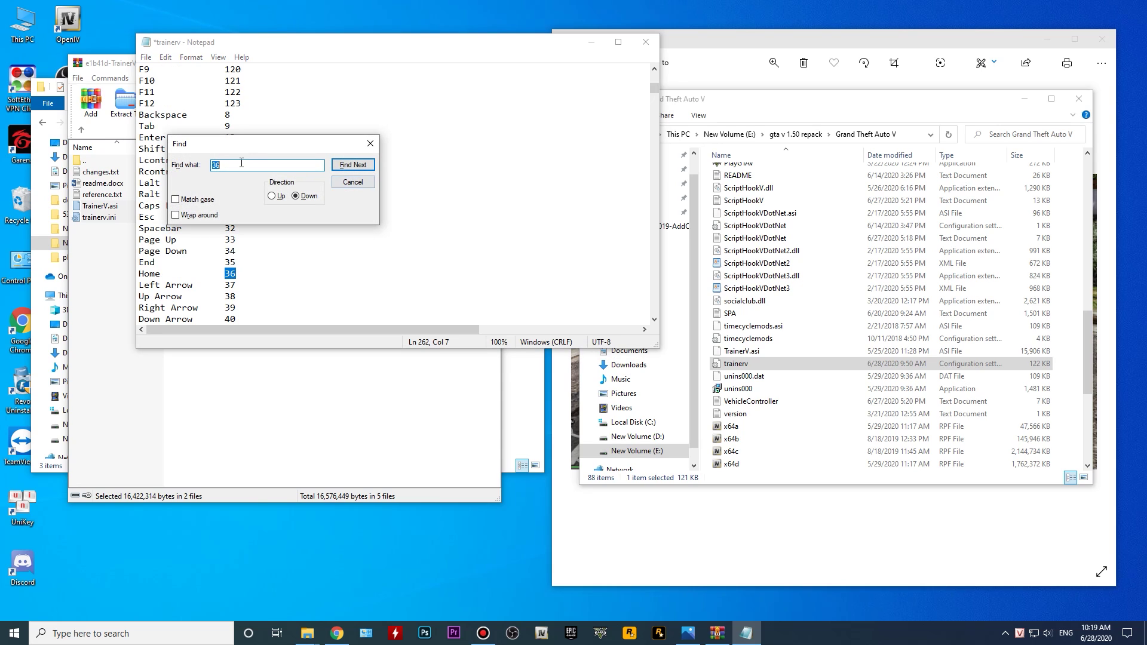
left_click(352, 166)
left_click(352, 166)
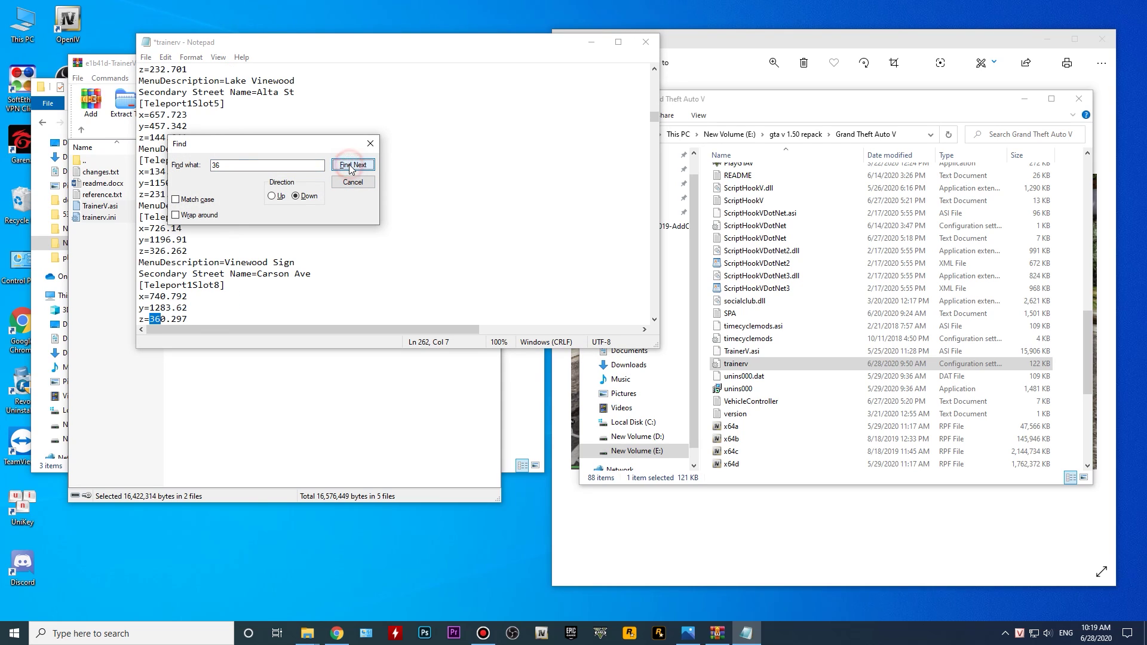
left_click(371, 145)
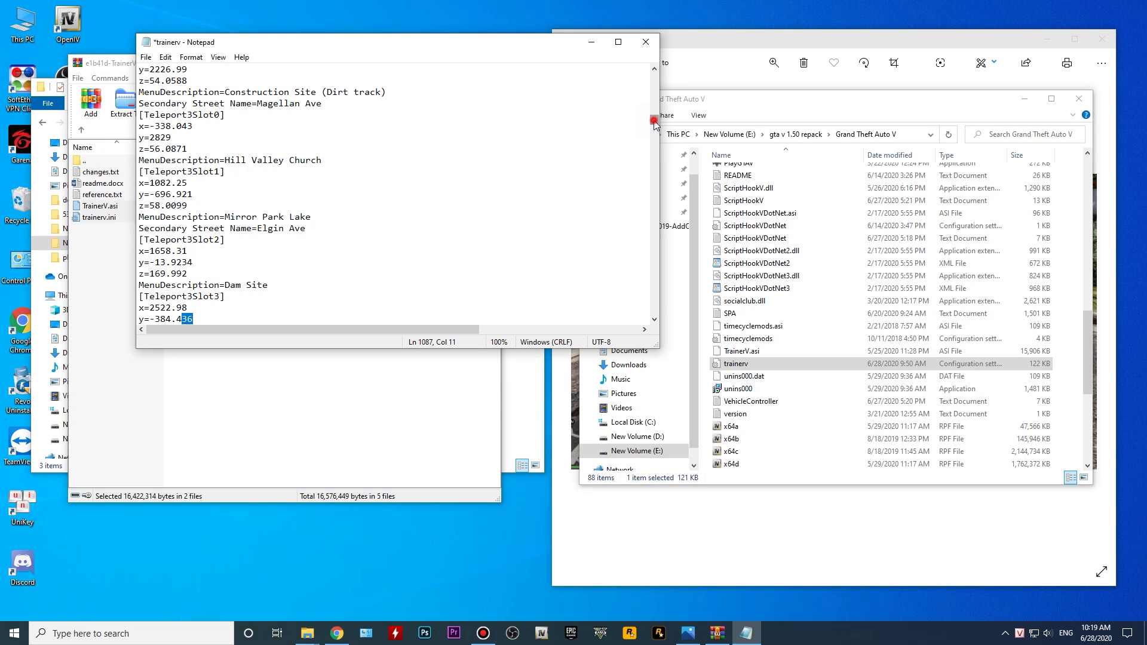
Step: Search for 36 again from the beginning of the trainerv file, stepping through the successive matches
left_click_drag(655, 124, 655, 75)
left_click(395, 115)
key("ctrl+f")
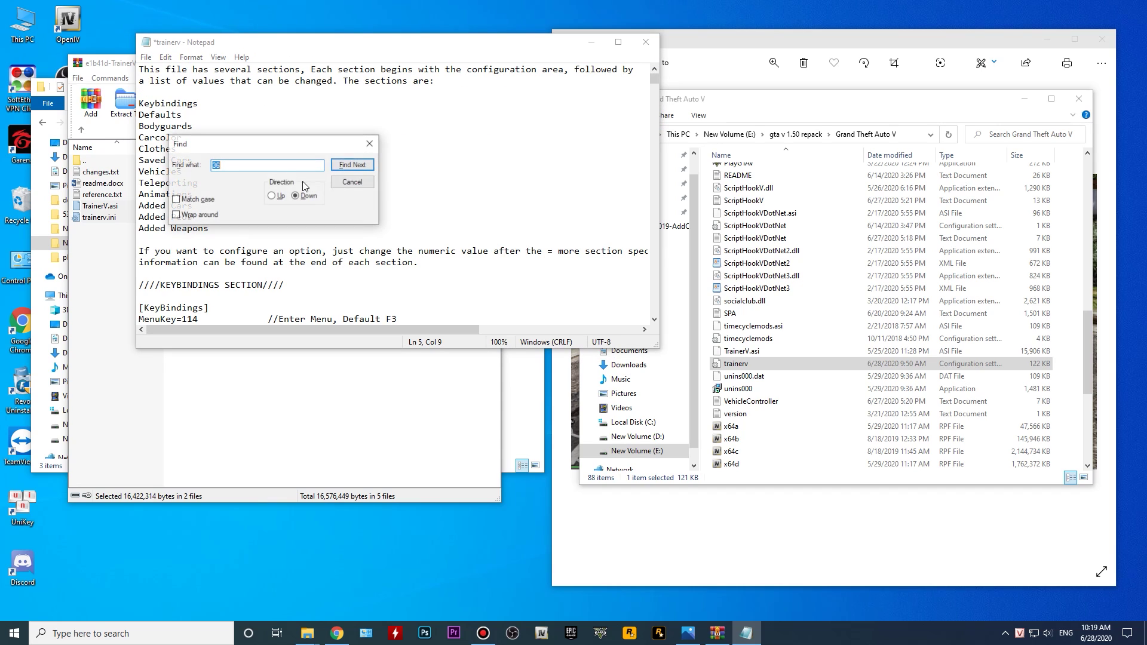
left_click(365, 166)
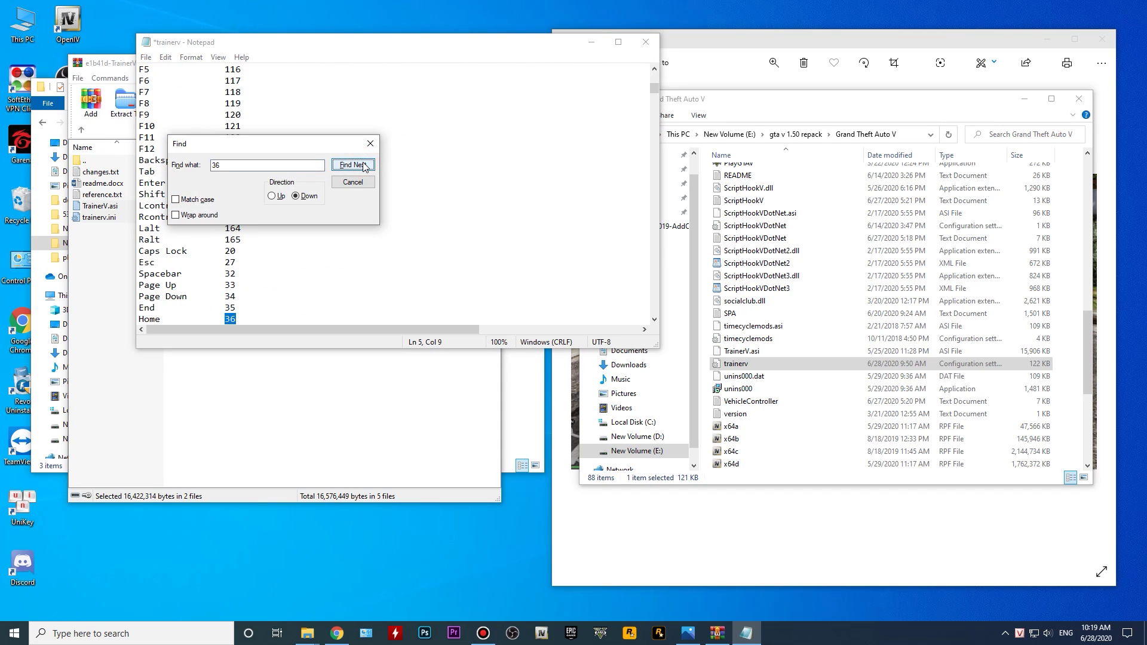
left_click(353, 165)
left_click(353, 165)
left_click(353, 165)
left_click(353, 165)
left_click(353, 165)
left_click(353, 165)
left_click(354, 165)
left_click(353, 165)
left_click(353, 165)
left_click(353, 165)
left_click(353, 165)
left_click(363, 166)
left_click(364, 165)
left_click(363, 165)
left_click(364, 165)
left_click(364, 166)
left_click(364, 166)
left_click(364, 166)
left_click(363, 166)
left_click(364, 166)
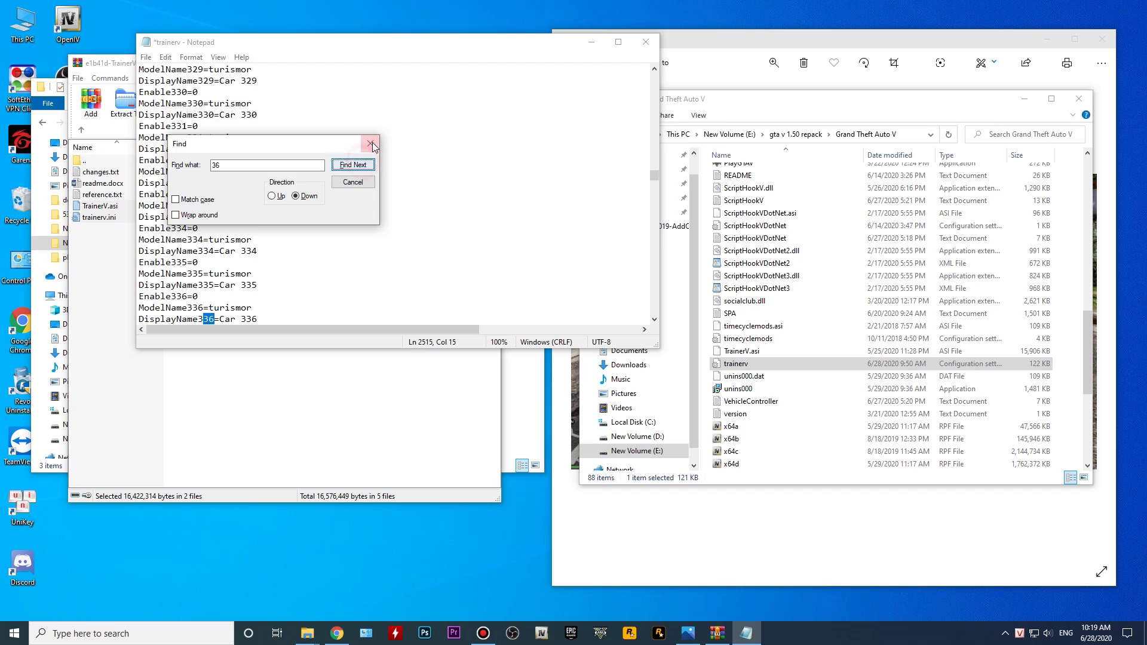
left_click(370, 143)
Step: Recheck the menu keys at the start of the KeyBindings section and close trainerv.ini, saving the changes
left_click_drag(656, 180, 658, 76)
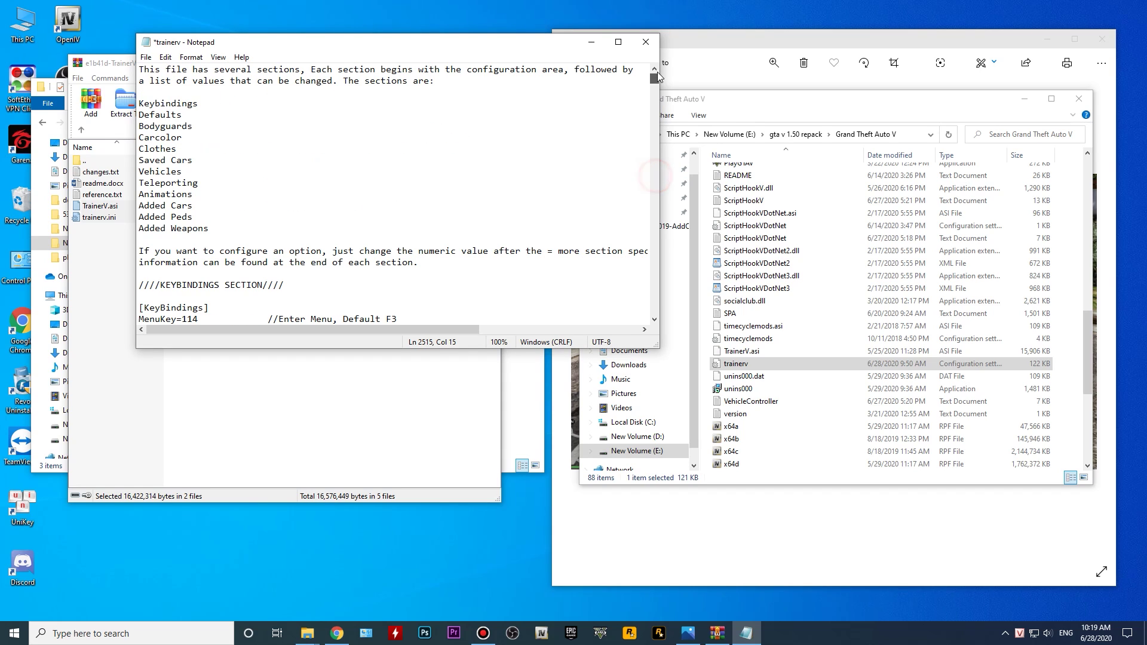
scroll(403, 186, "down", 3)
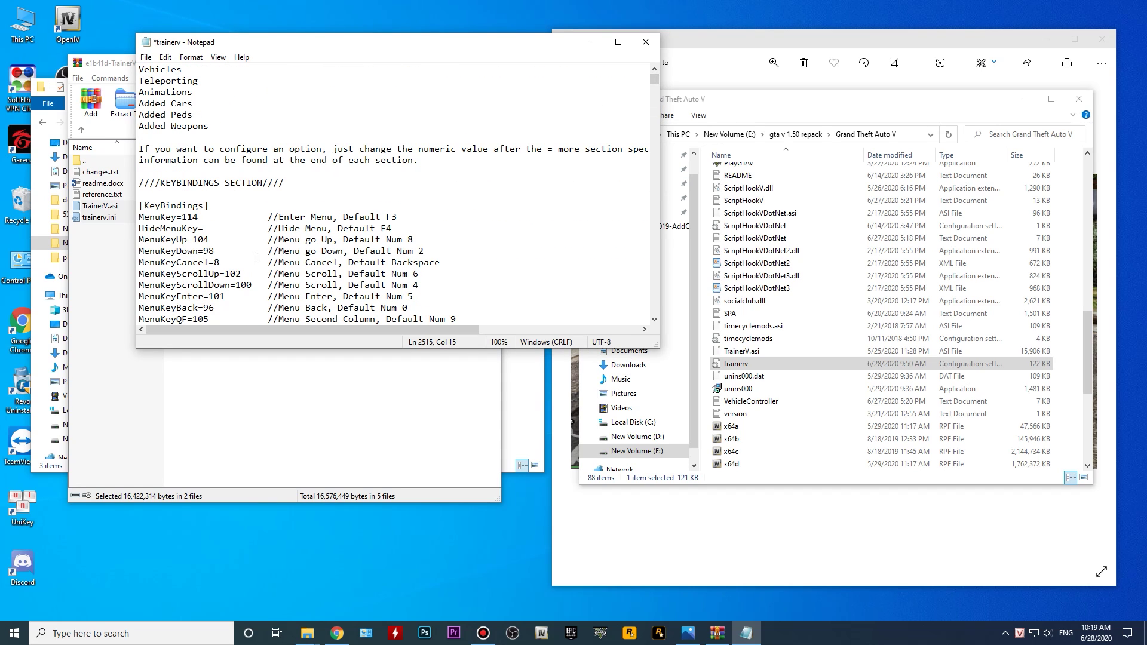
scroll(257, 257, "down", 2)
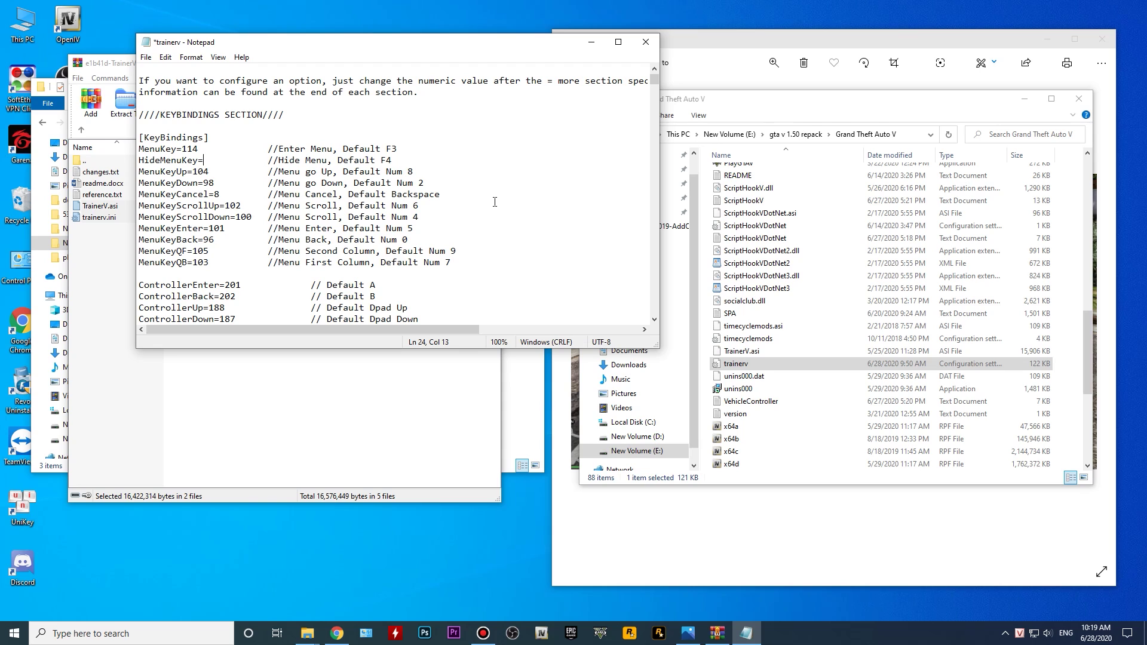
scroll(435, 217, "down", 5)
scroll(481, 168, "up", 9)
left_click(646, 42)
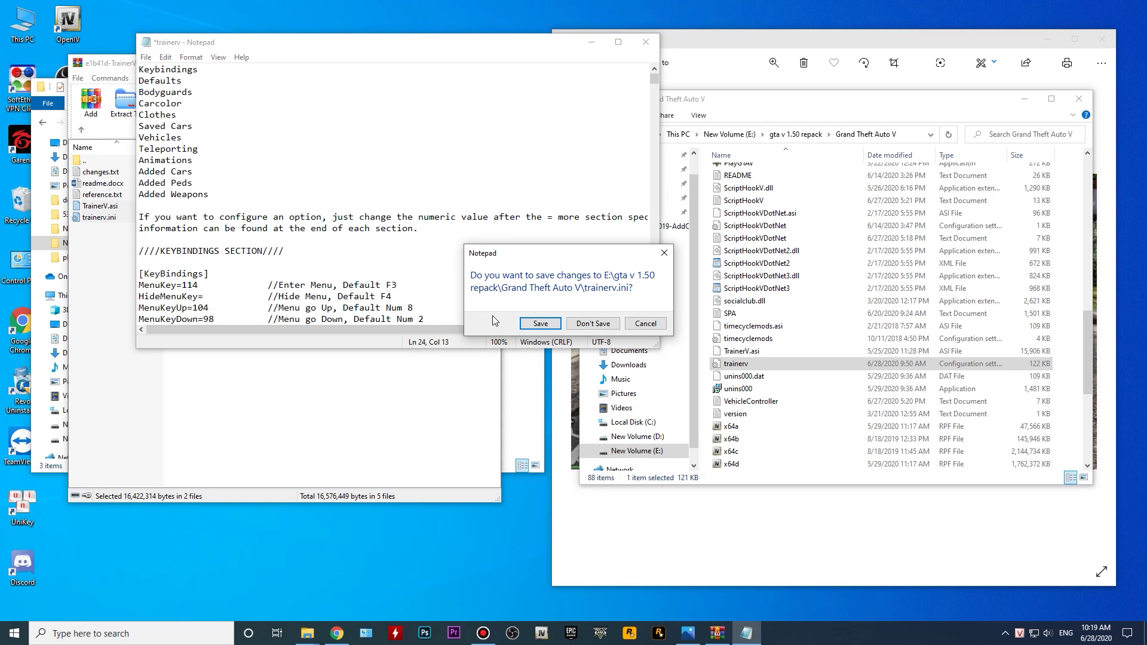
left_click(535, 324)
Step: Close the TrainerV archive and open the plate archive from New folder (3)
scroll(750, 382, "down", 1)
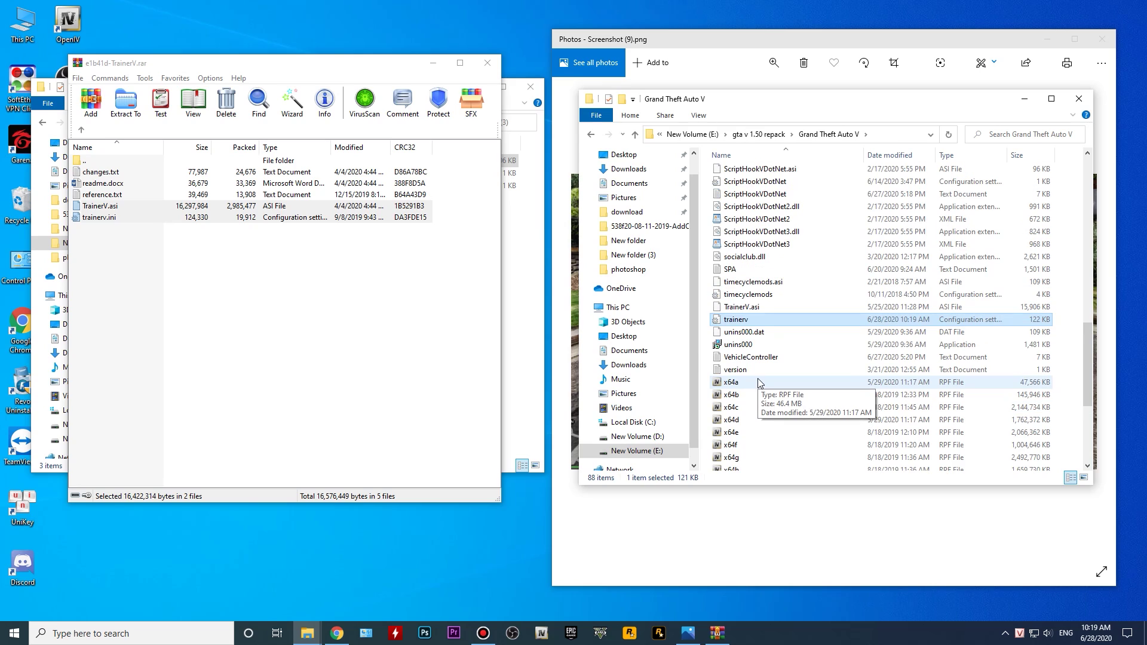
left_click(361, 67)
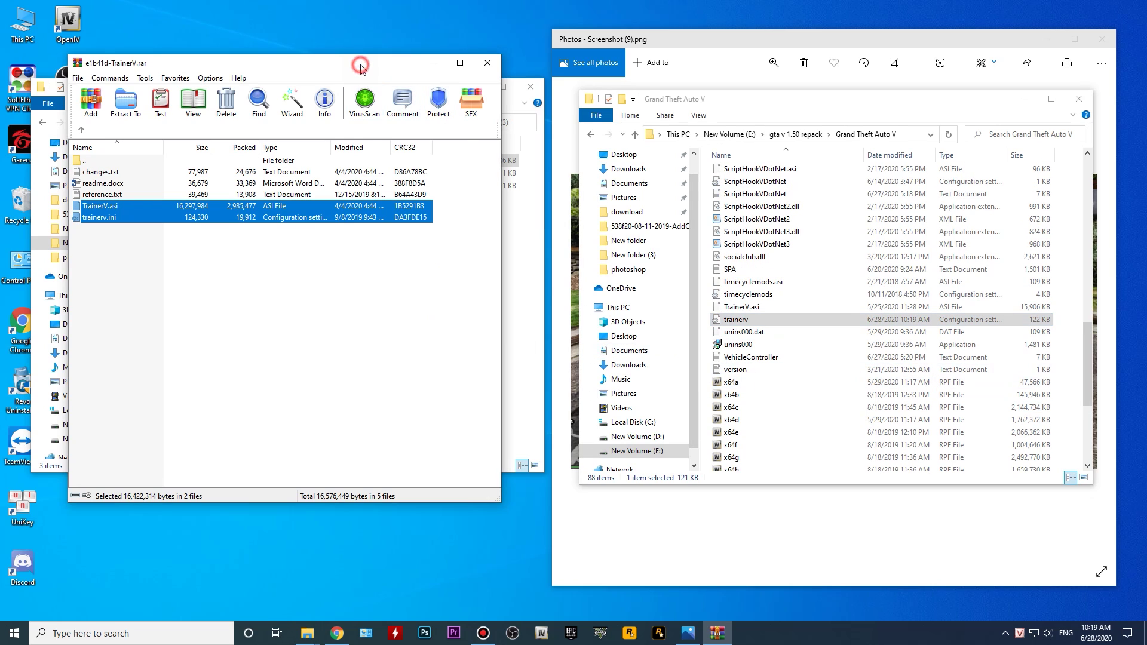
left_click(200, 297)
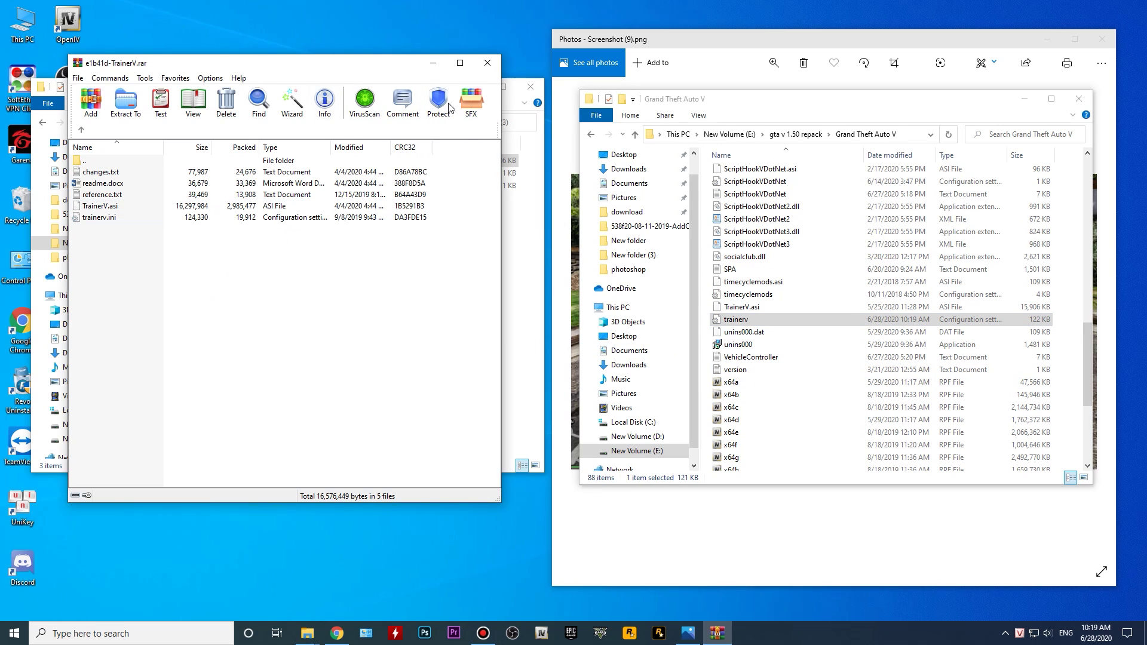
left_click(488, 63)
left_click(227, 242)
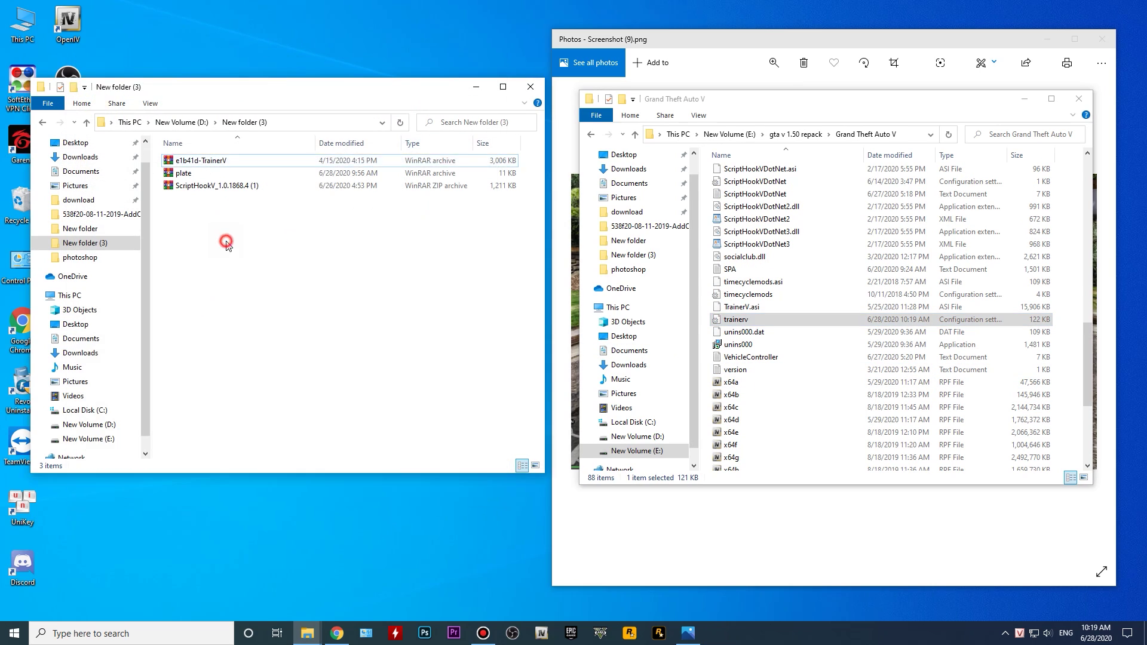
left_click(199, 175)
double_click(191, 173)
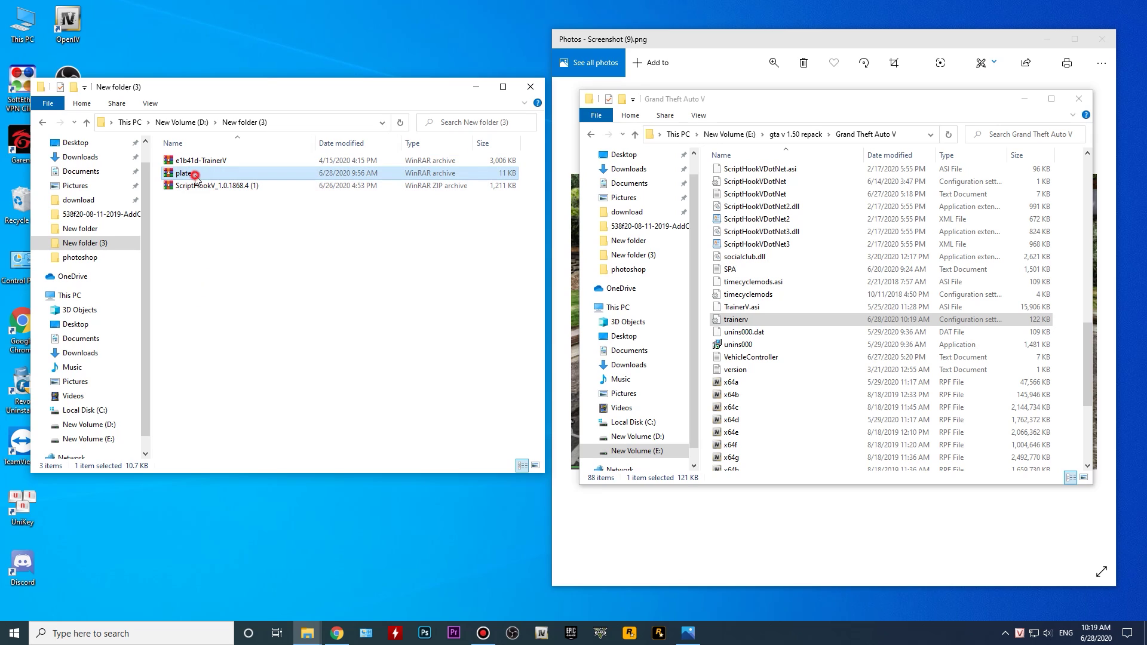
left_click_drag(251, 65, 213, 50)
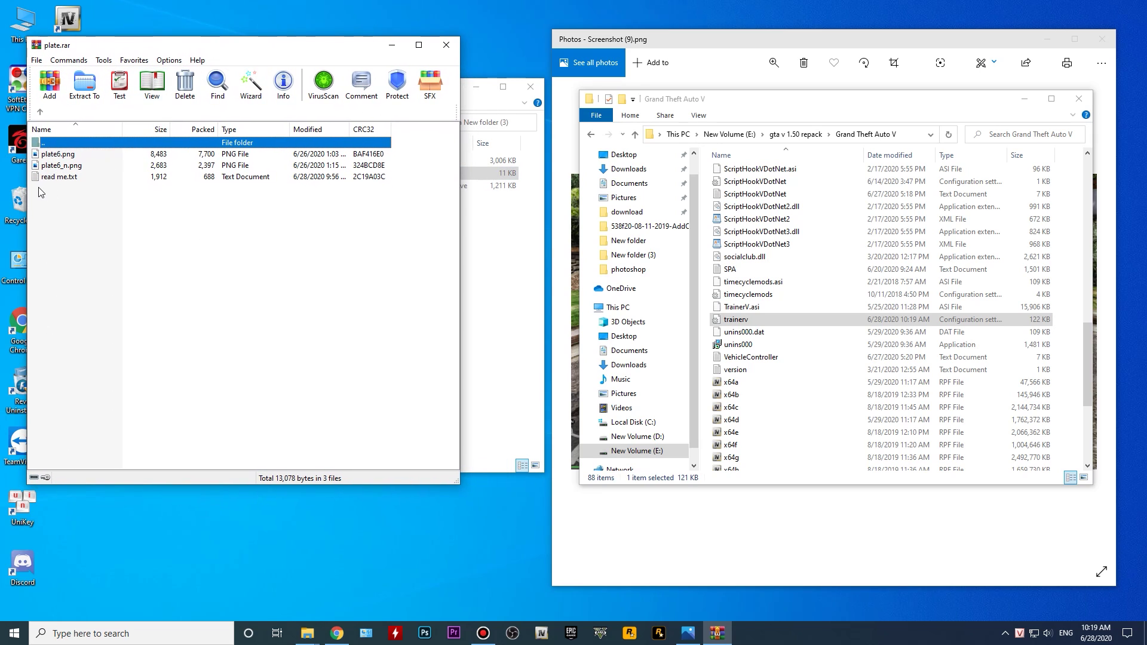
Step: Open read me.txt from the plate archive at its installation instructions
left_click(54, 177)
left_click(57, 166)
left_click(59, 177)
double_click(59, 179)
scroll(214, 192, "down", 6)
Step: Read the two installation steps and the Vietnam plate Item block in the read me file, and close it
left_click_drag(140, 114, 257, 319)
scroll(260, 307, "down", 1)
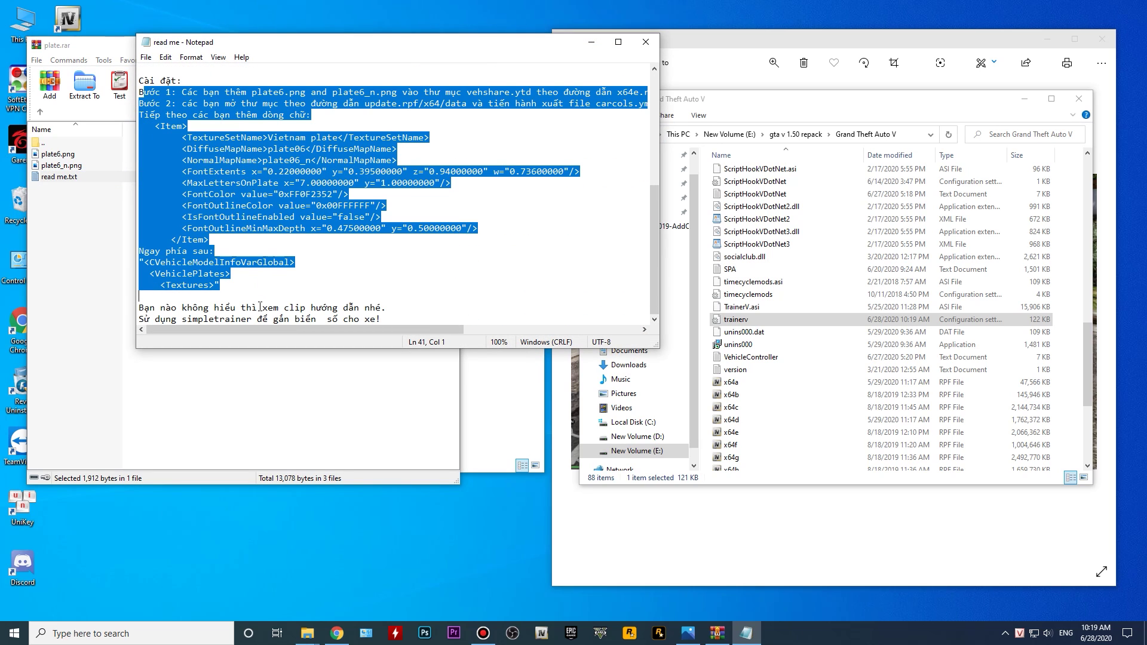
scroll(279, 251, "up", 2)
left_click(247, 172)
mouse_move(270, 330)
left_mouse_down()
mouse_move(417, 328)
mouse_move(263, 329)
left_mouse_up()
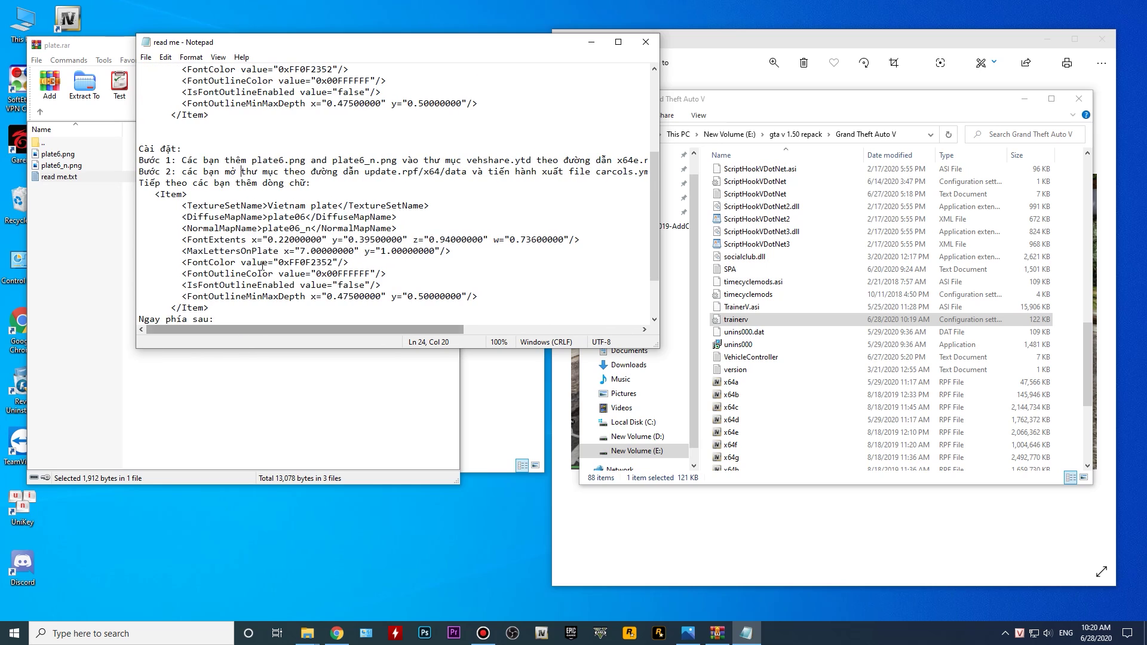
scroll(261, 264, "down", 2)
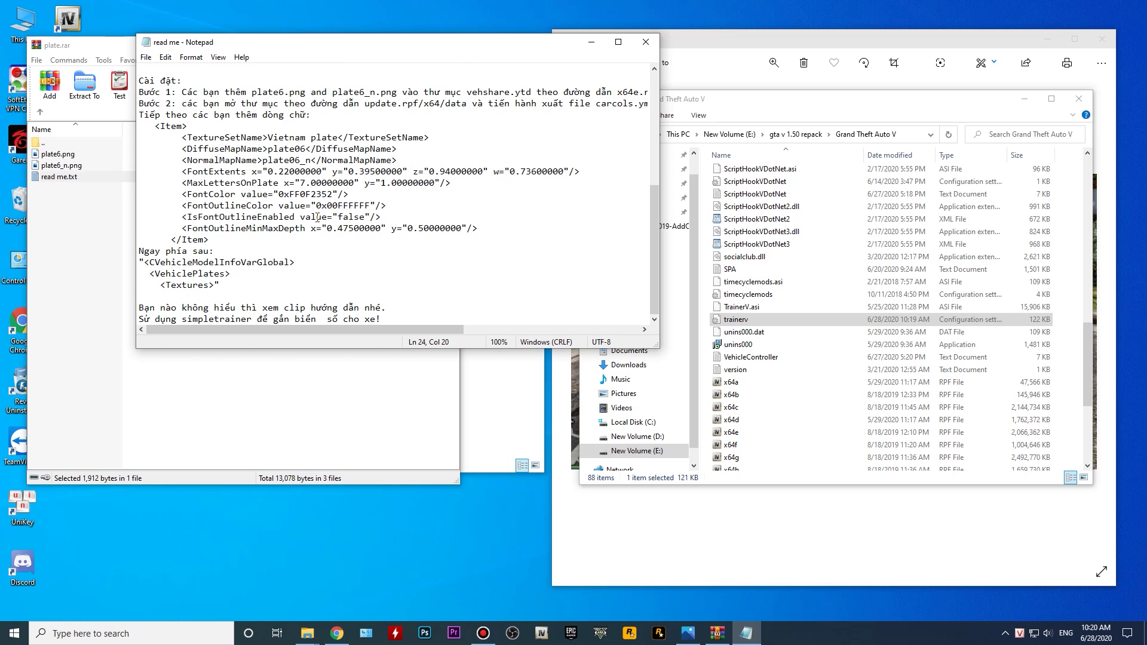
scroll(314, 237, "up", 2)
scroll(313, 237, "down", 1)
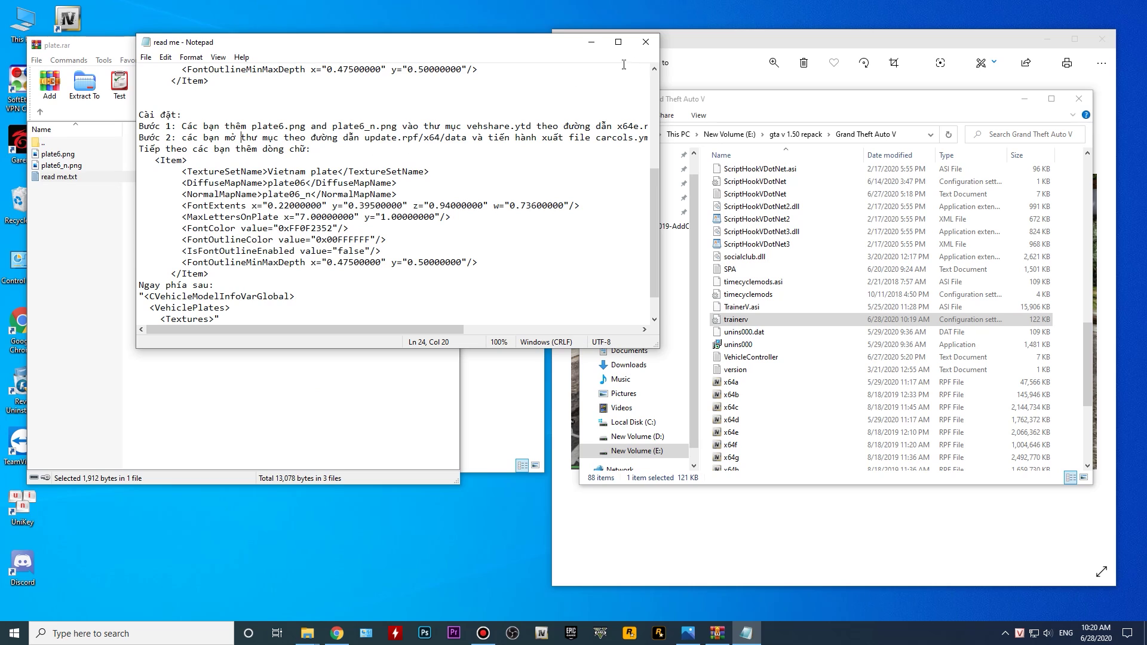
left_click(645, 42)
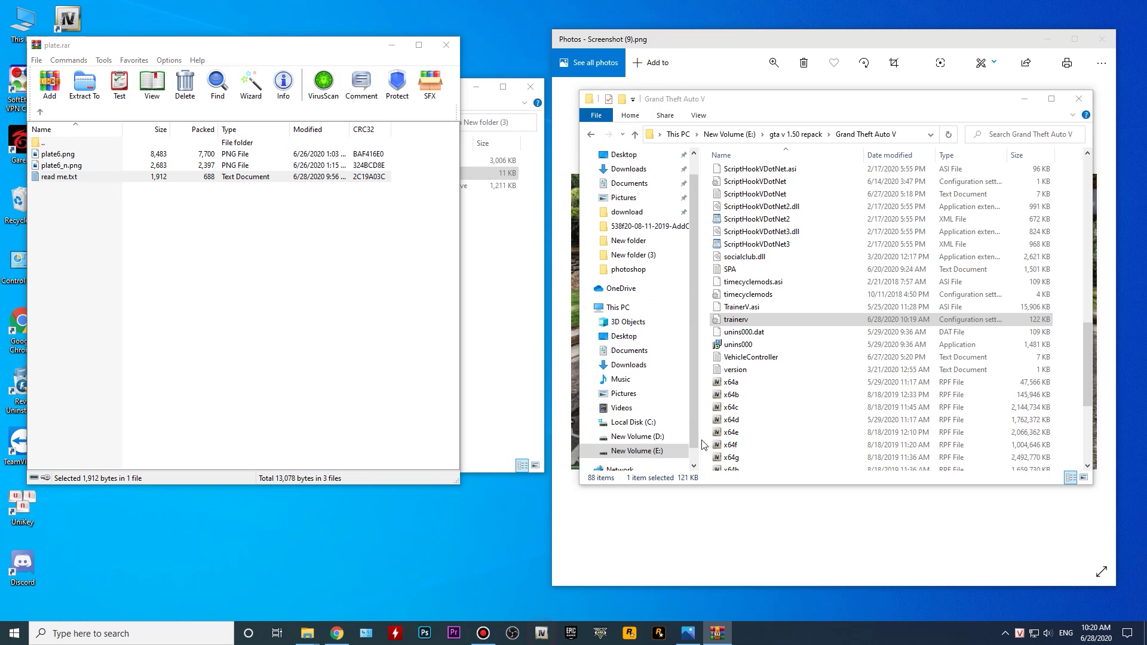
Step: Start OpenIV for Grand Theft Auto V on Windows, place it beside the plate archive and show the game's x64 rpf archives
left_click(501, 333)
left_click_drag(592, 259, 705, 50)
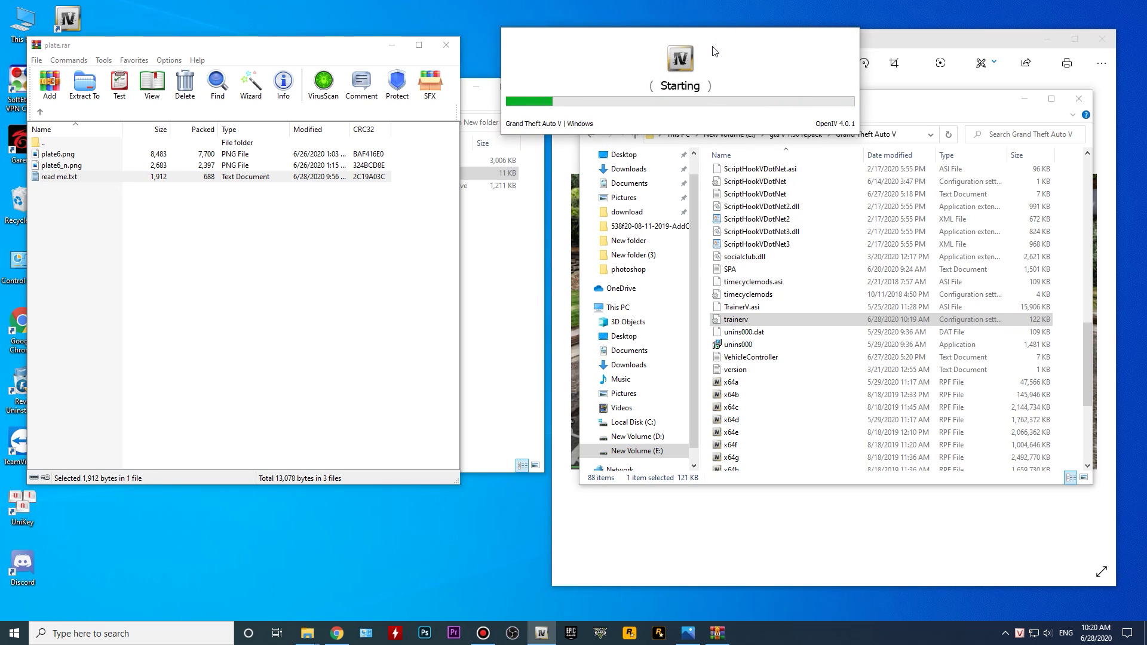
left_click_drag(584, 121, 705, 35)
scroll(518, 194, "down", 3)
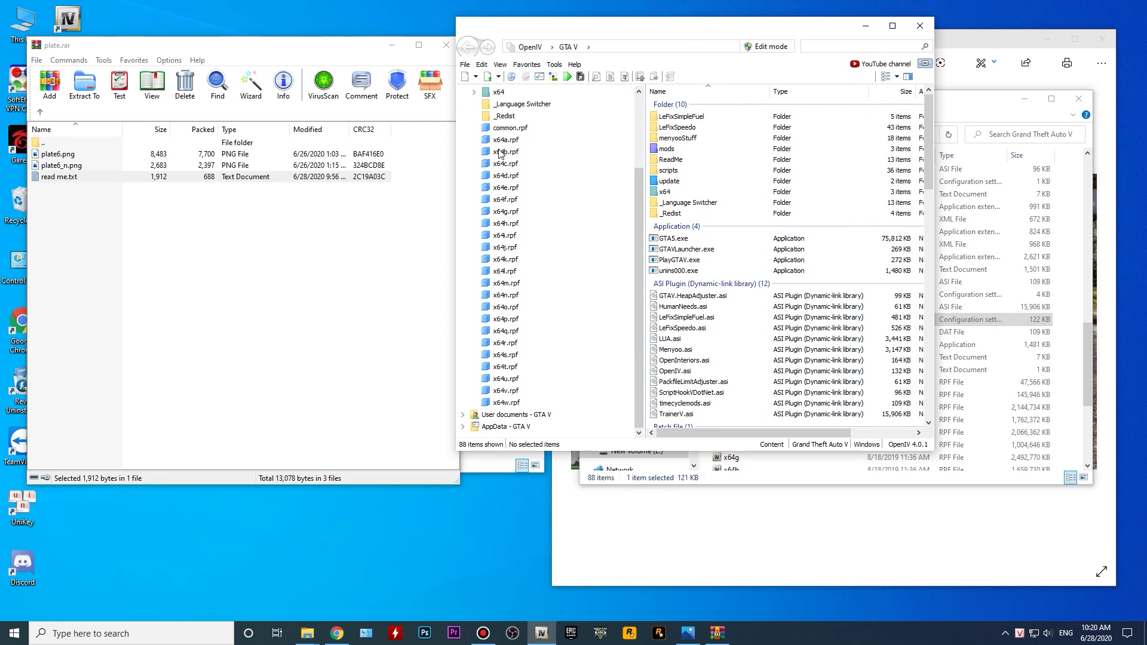
Step: Open the vehicles.rpf archive inside x64e.rpf under levels\gta5
left_click(504, 187)
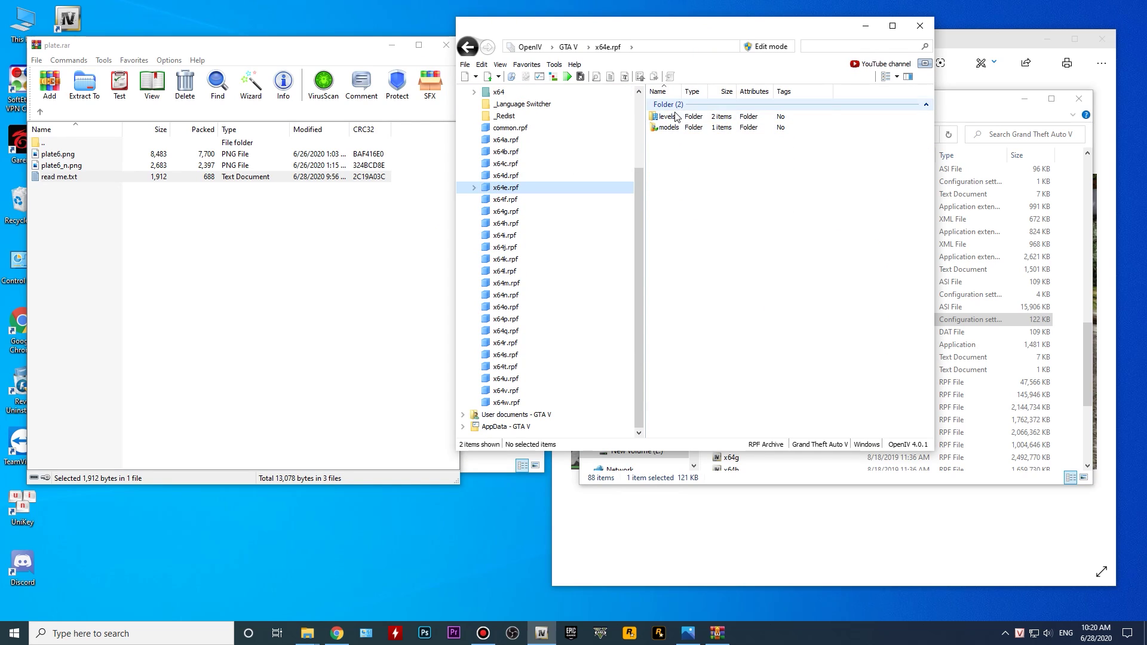
double_click(677, 117)
double_click(674, 127)
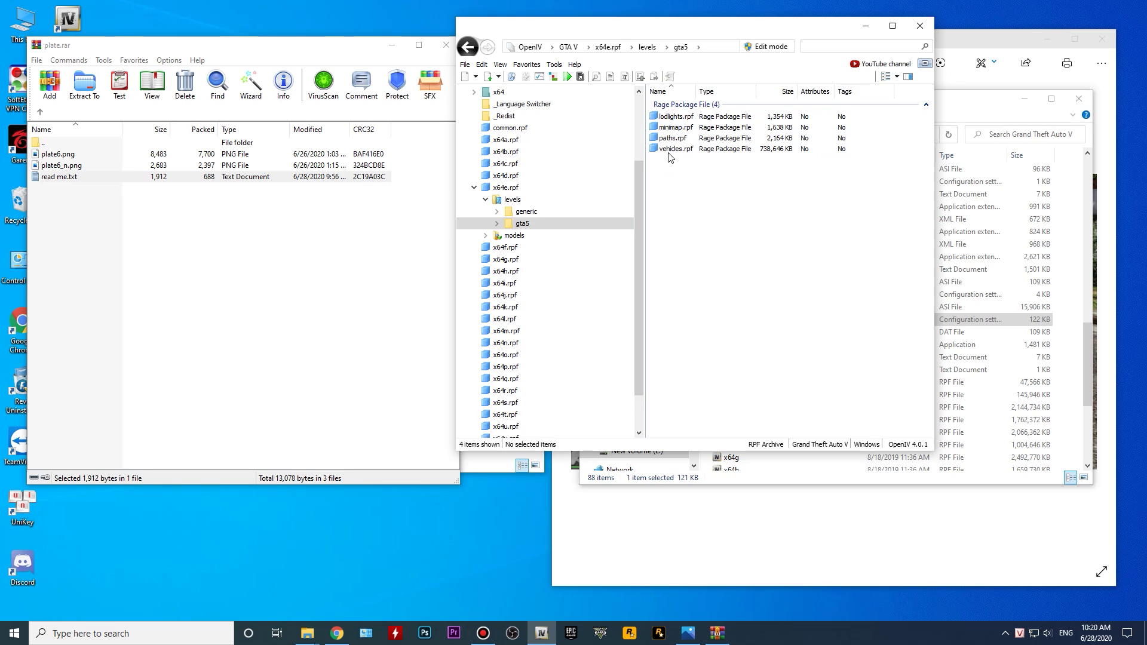
double_click(672, 149)
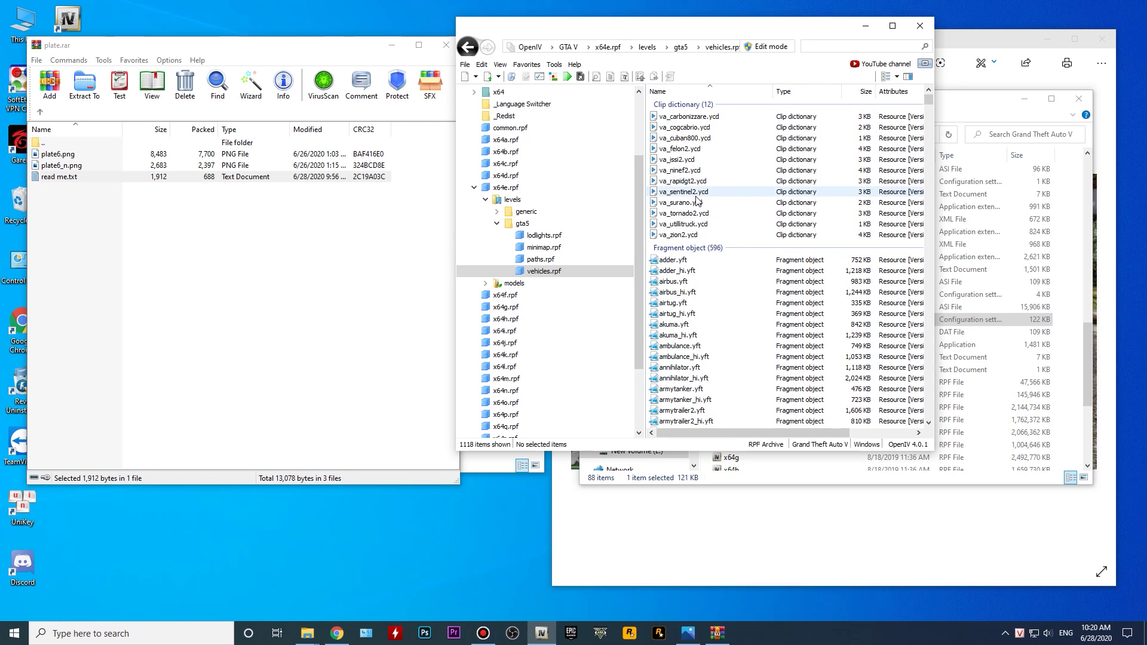
Step: Turn on edit mode, accept its warning and switch to the copy of vehicles.rpf in the mods folder
left_click(770, 47)
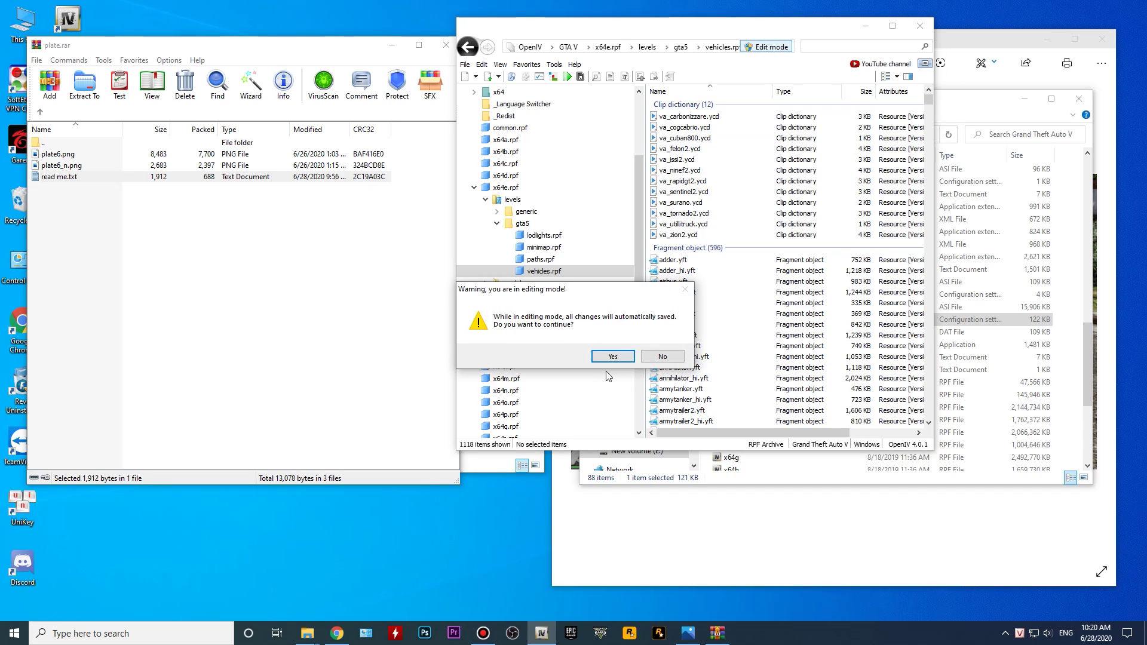
left_click(612, 356)
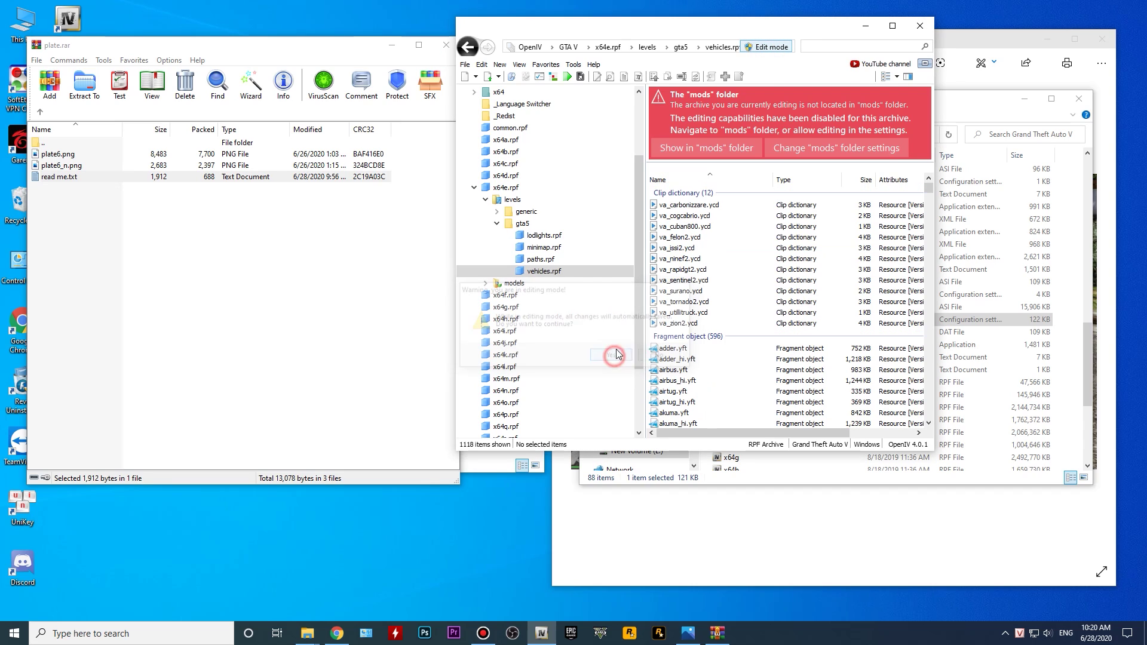
left_click(699, 147)
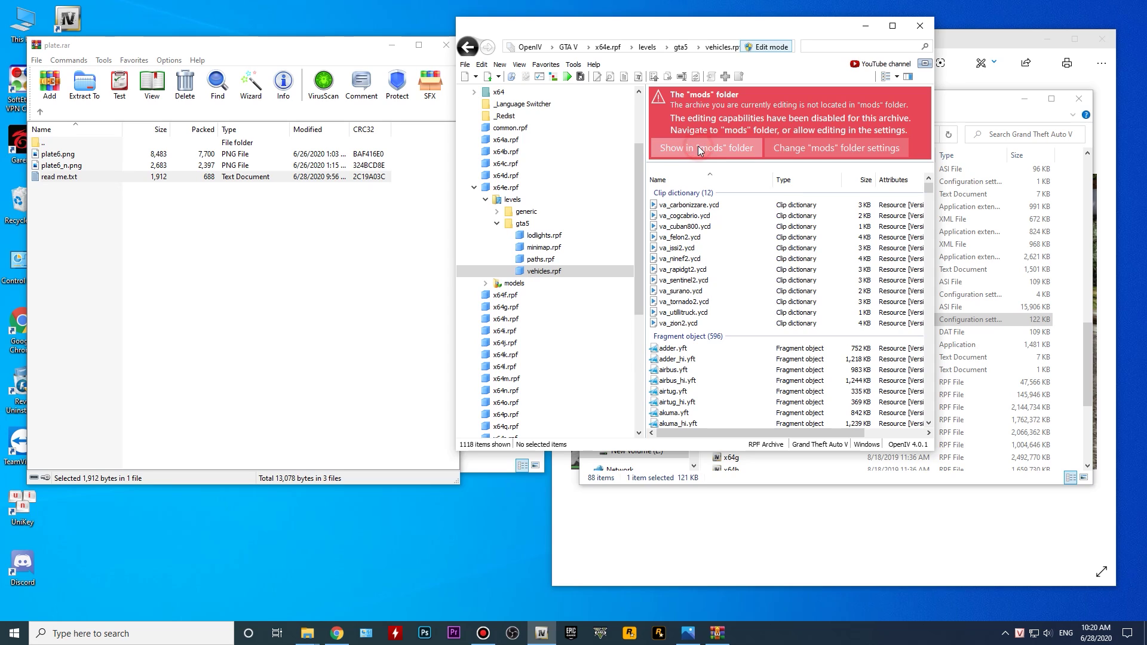
Step: Copy the address path of the mods vehicles.rpf archive and create a blank document in Word
right_click(687, 54)
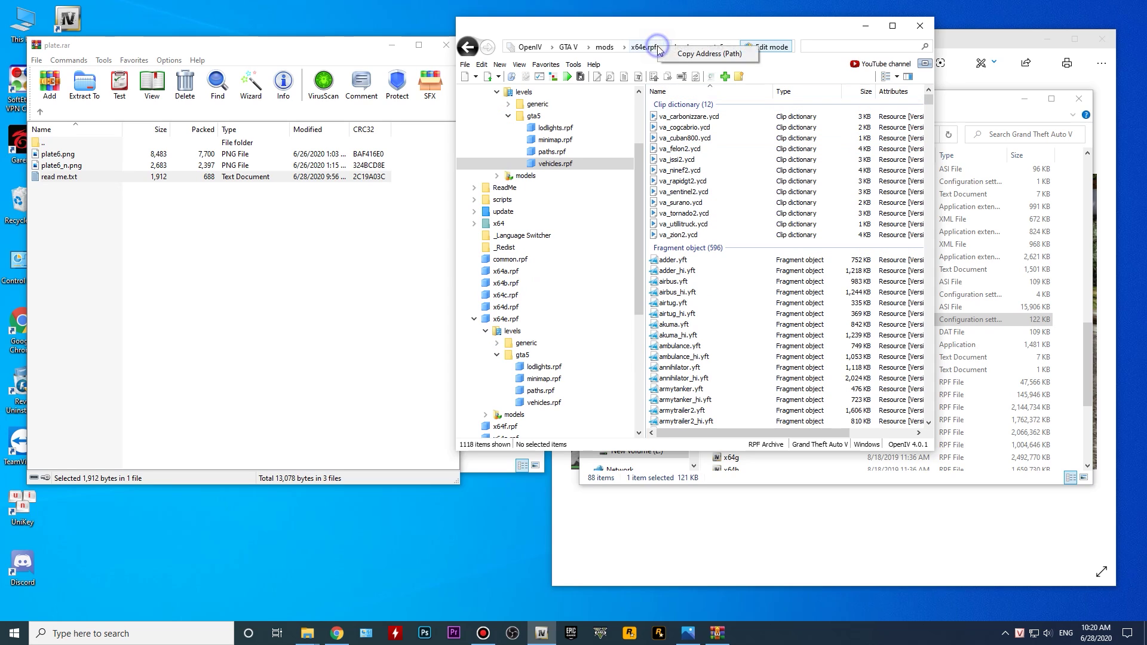
left_click(688, 55)
left_click(196, 637)
type("ưo")
key("BackSpace")
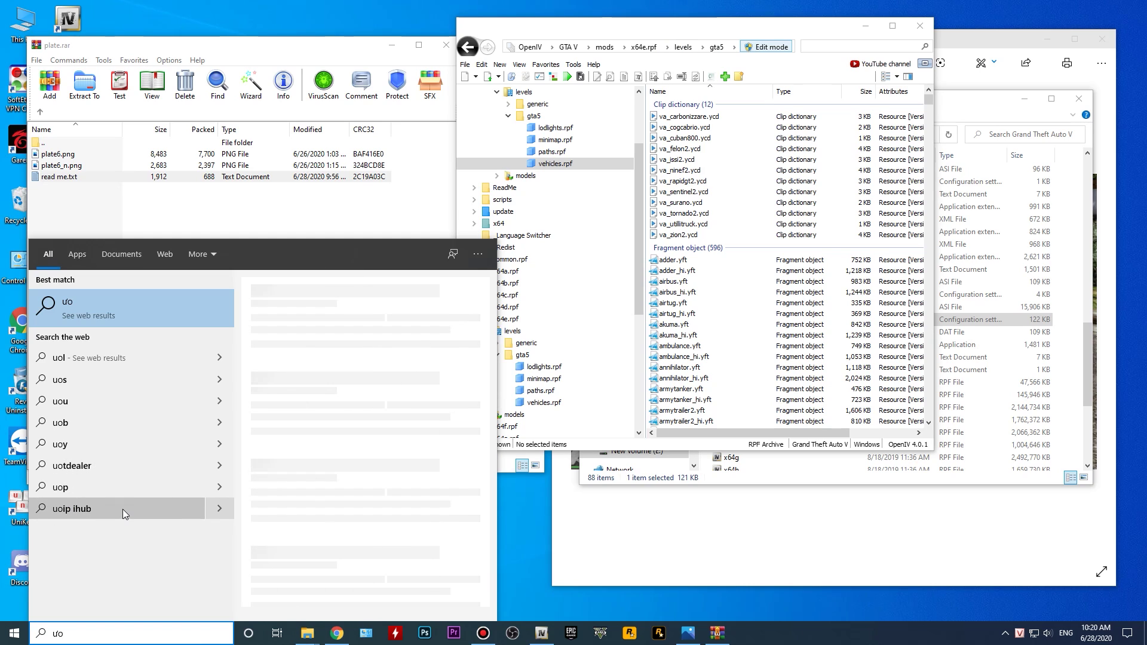
key("BackSpace")
type("wor")
left_click(78, 323)
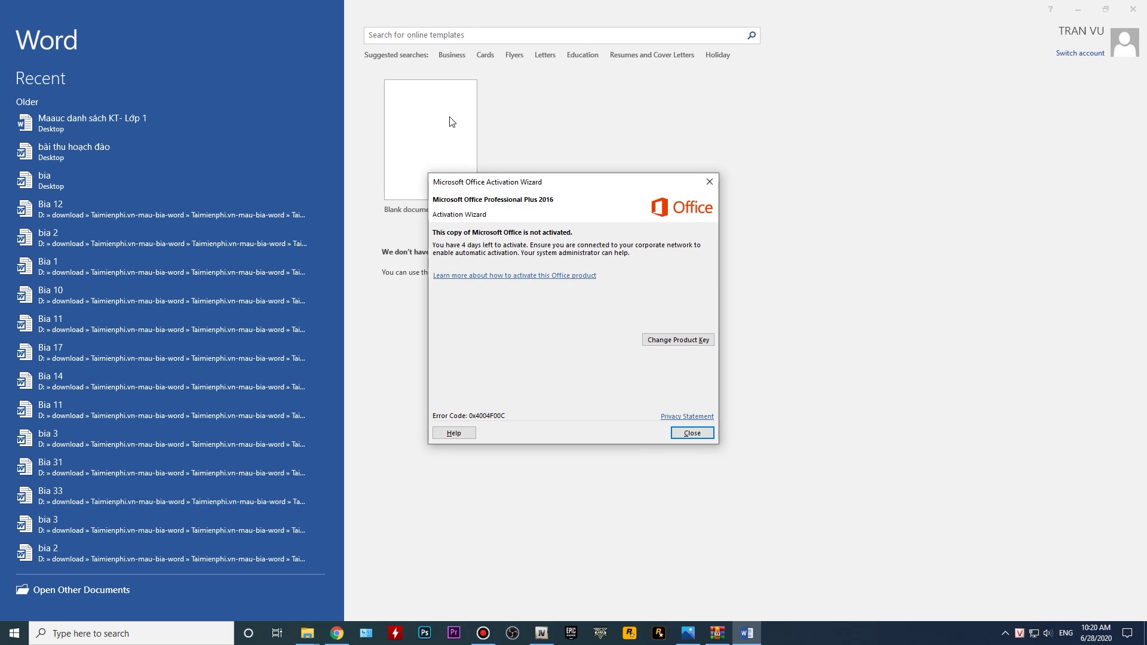
left_click(692, 431)
left_click(433, 128)
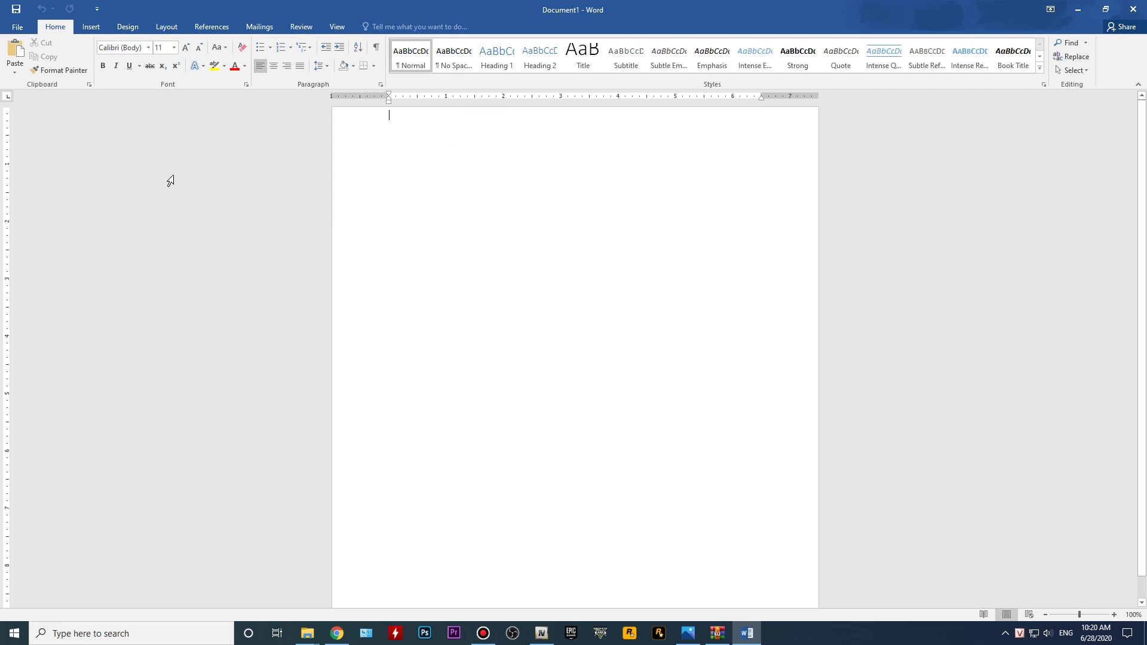
Step: Paste the path E:\gta v 1.50 repack\Grand Theft Auto V\mods\x64e.rpf\levels\gta5\vehicles.rpf\ into the document and set its font size to 40
type("E:\\gta v 1.50 repack\\Grand Theft Auto V\\mods\\x64e.rpf\\levels\\gta5\\vehicles.rpf\\")
left_click_drag(684, 115, 386, 117)
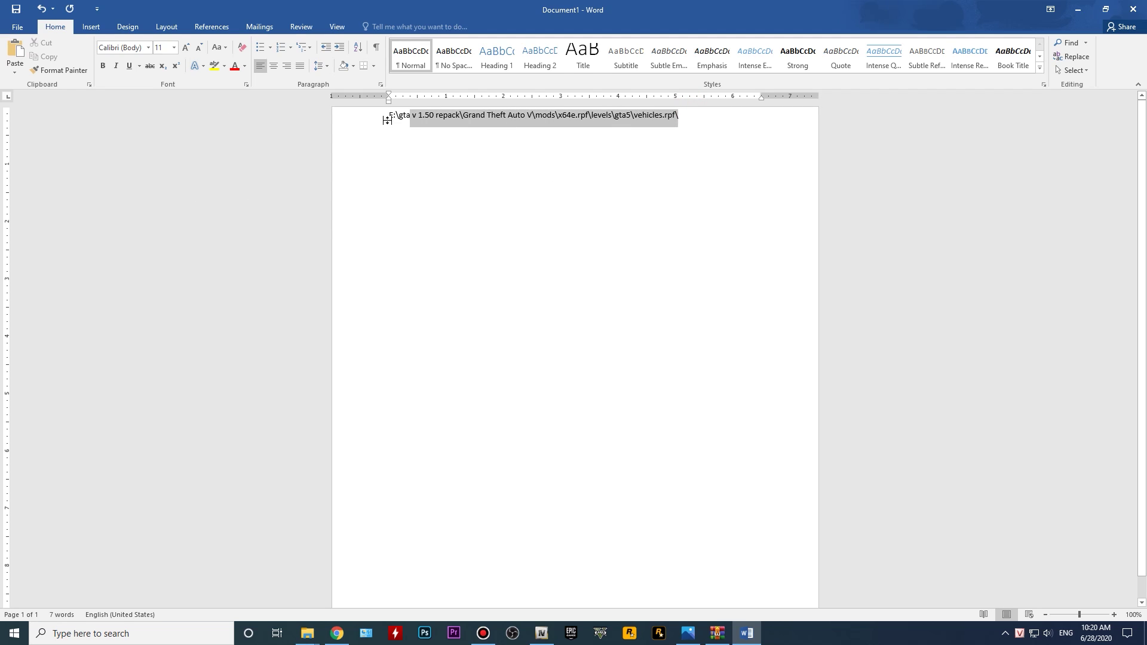
type("40")
key("Return")
left_click(687, 380)
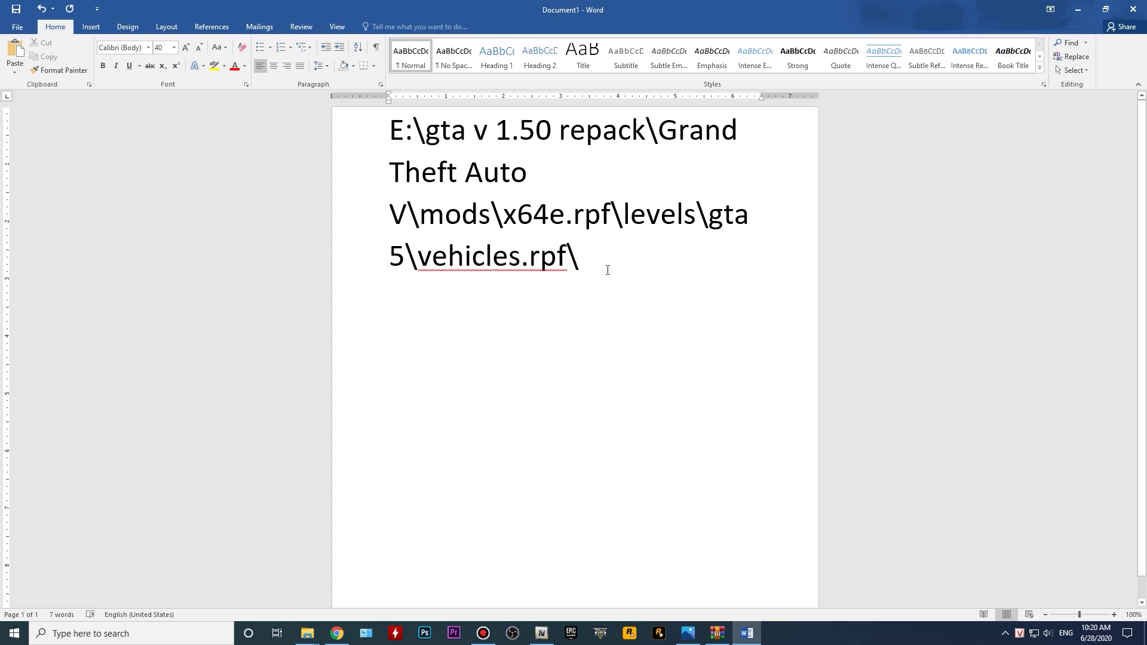
Step: Return to OpenIV, open vehshare.ytd from vehicles.rpf in the texture editor and move the editor clear of the file list
left_click(541, 627)
scroll(857, 190, "down", 5)
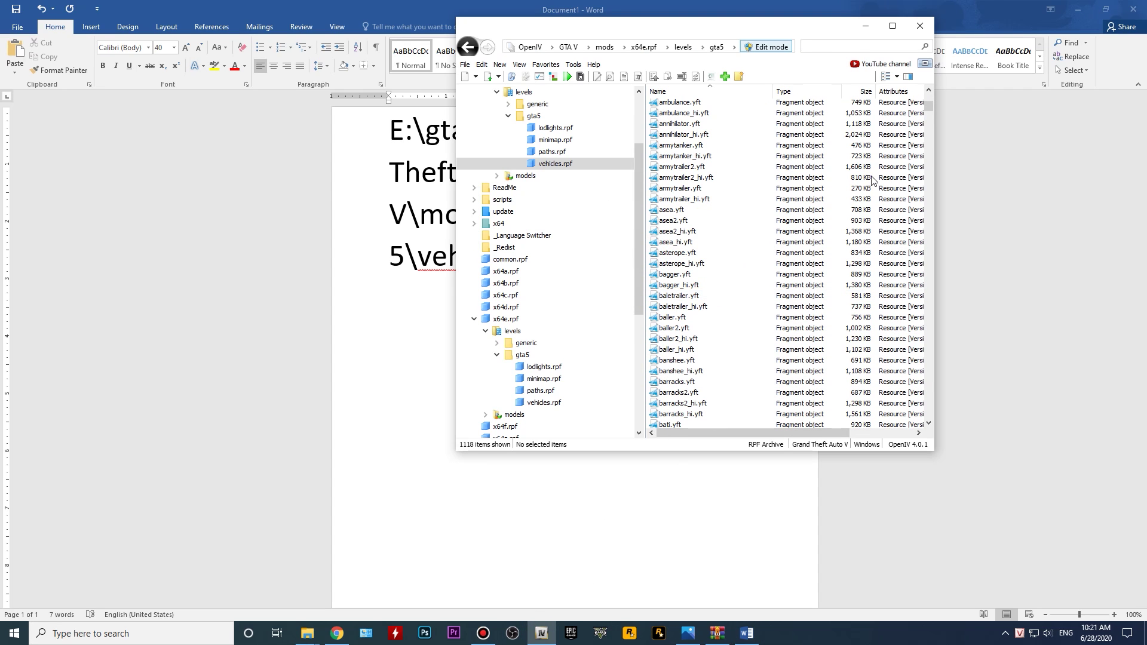
left_click_drag(928, 108, 928, 412)
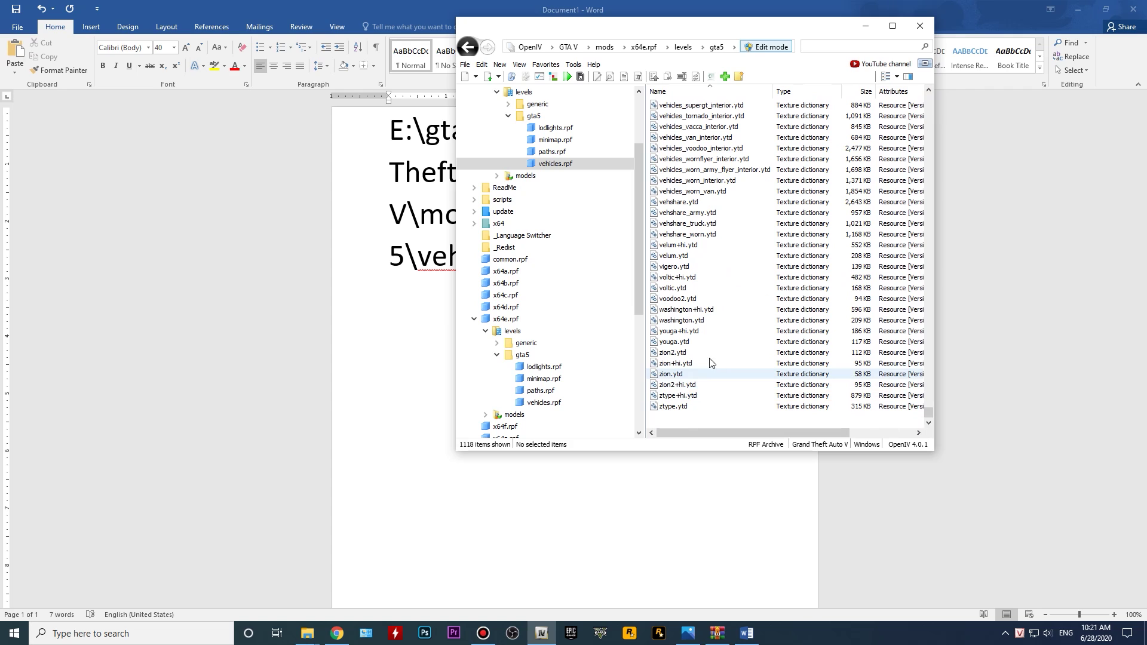
left_click(671, 206)
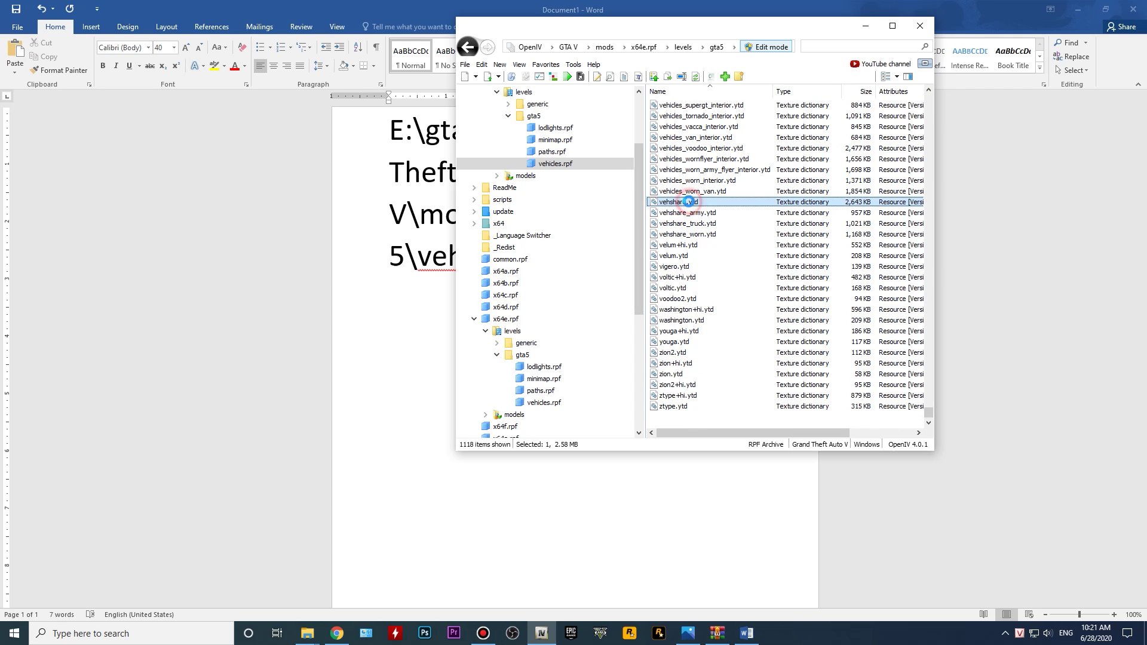
double_click(688, 202)
left_click_drag(684, 22, 844, 137)
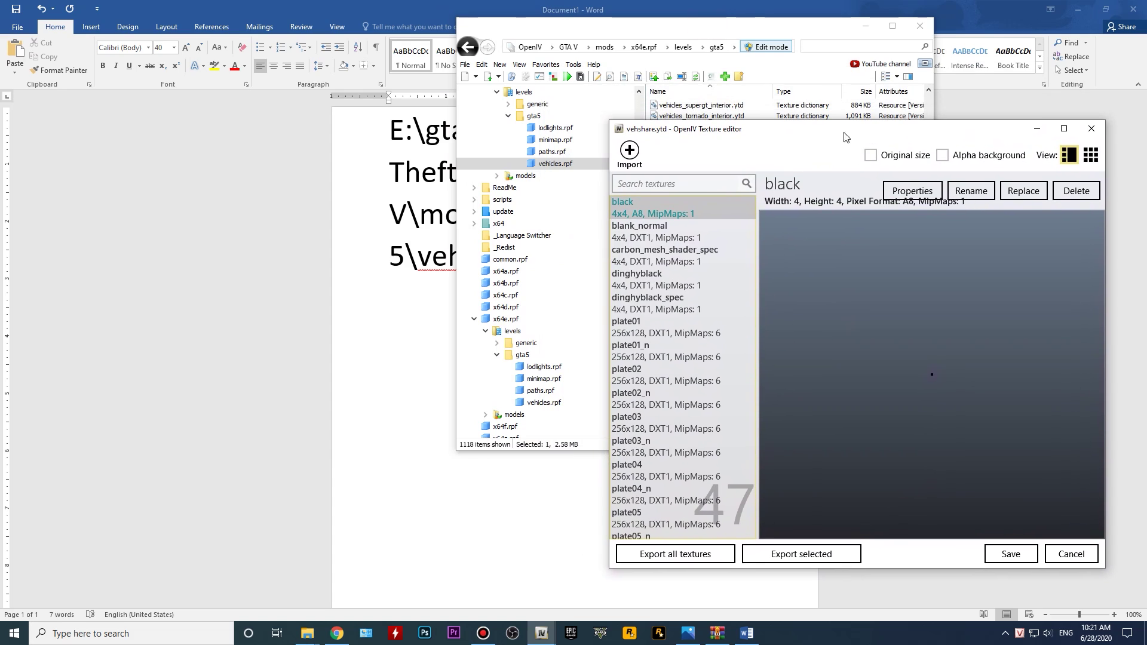
Step: Import plate6.png and plate6_n.png from the plate archive into vehshare.ytd with automatic MipMap levels and automatic compression
left_click(308, 632)
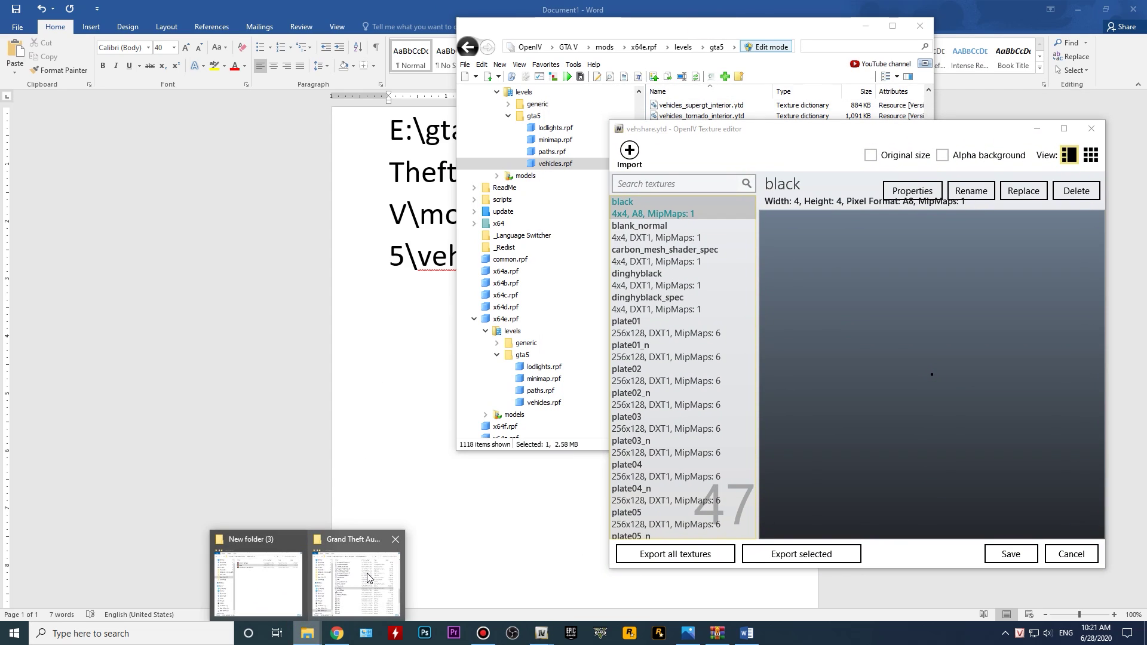
left_click(717, 634)
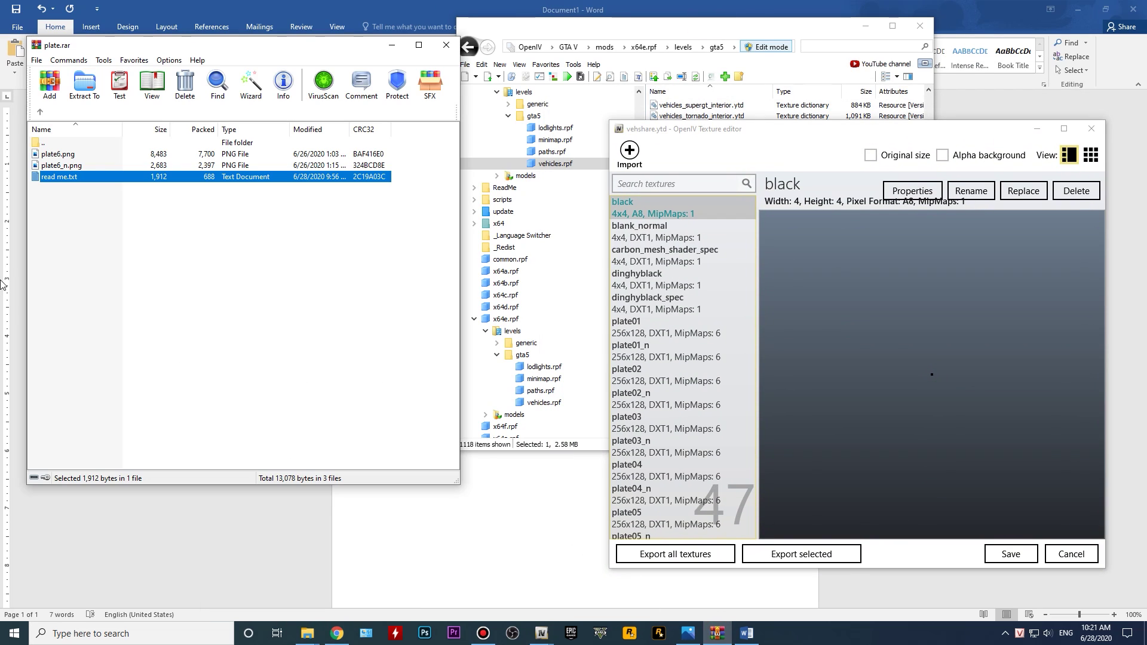
left_click(62, 154)
left_click(64, 166, "shift")
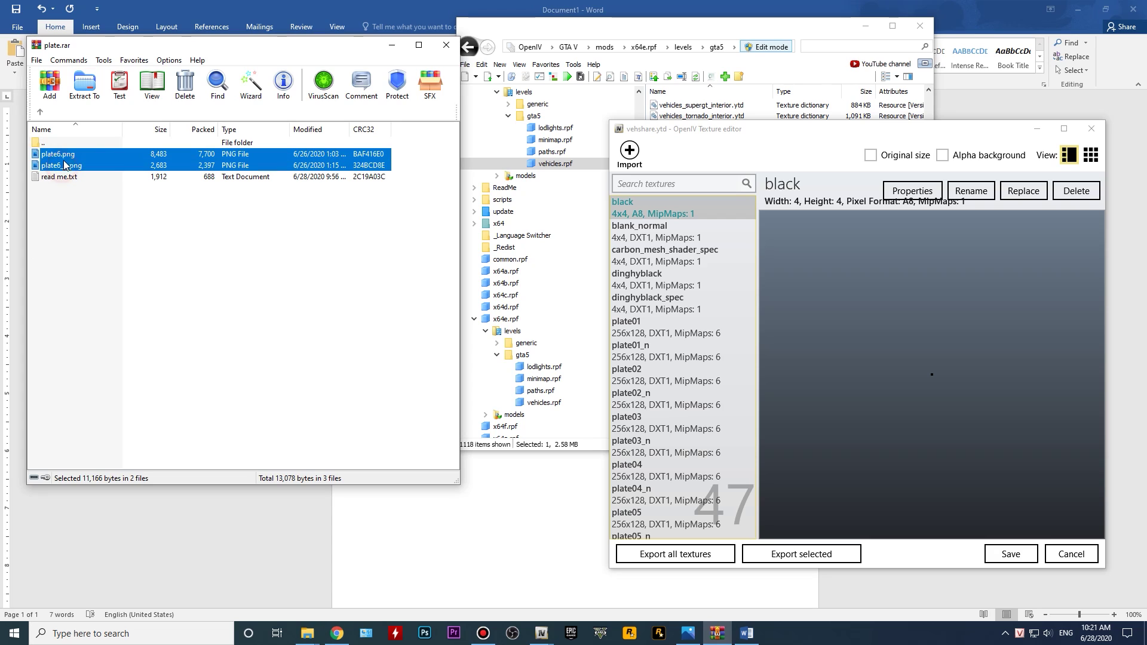
left_click_drag(127, 181, 672, 402)
left_click_drag(676, 407, 675, 402)
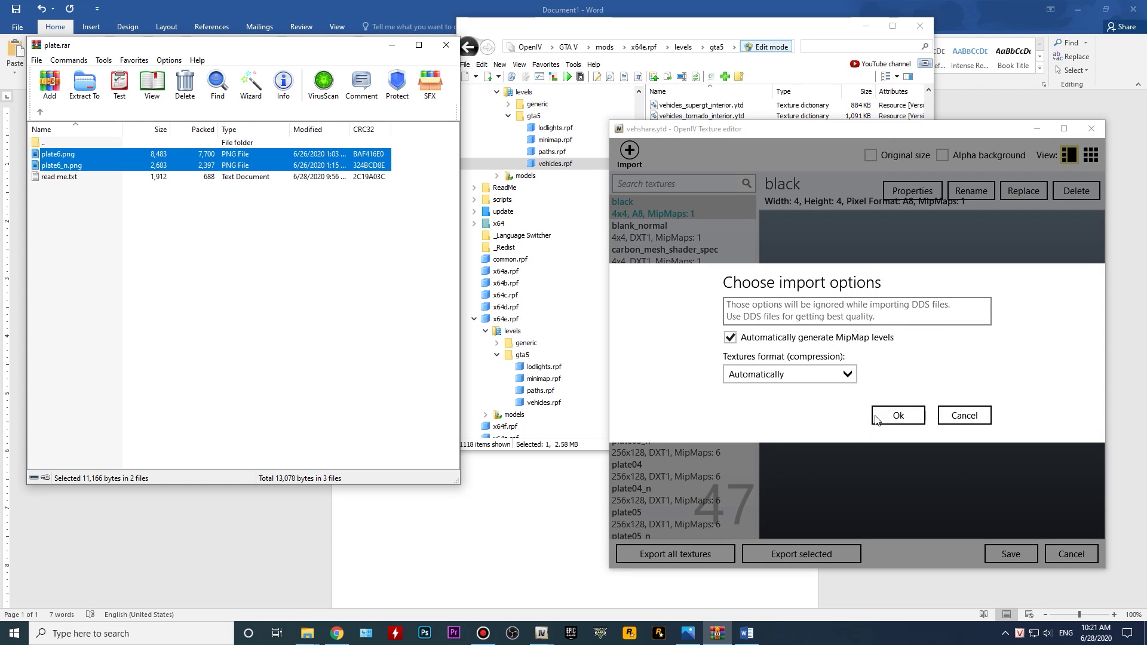
left_click(898, 416)
Step: Check the imported plate6 and plate6_n textures against the existing plate textures, and save vehshare.ytd
scroll(654, 455, "down", 4)
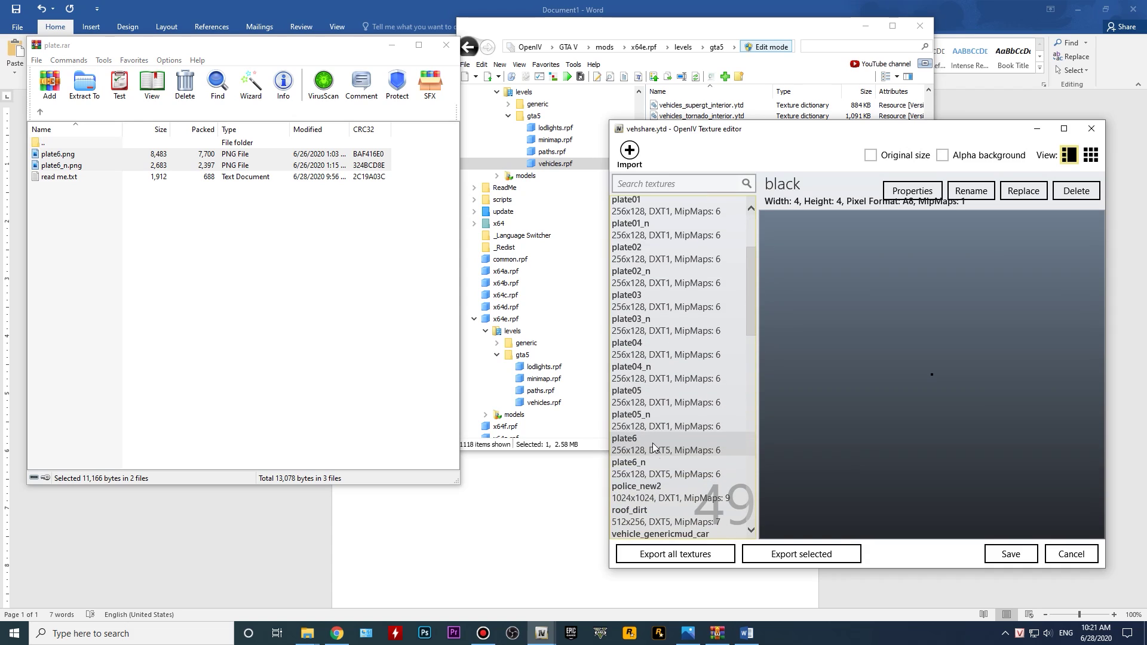
left_click(652, 437)
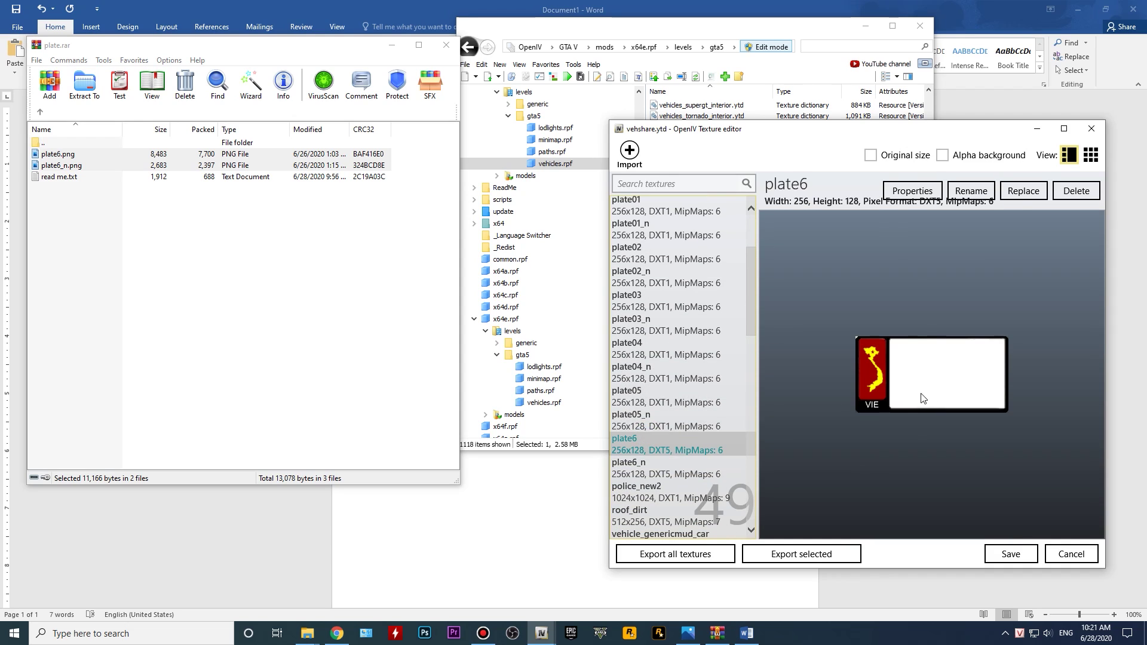
left_click(669, 422)
key("Up")
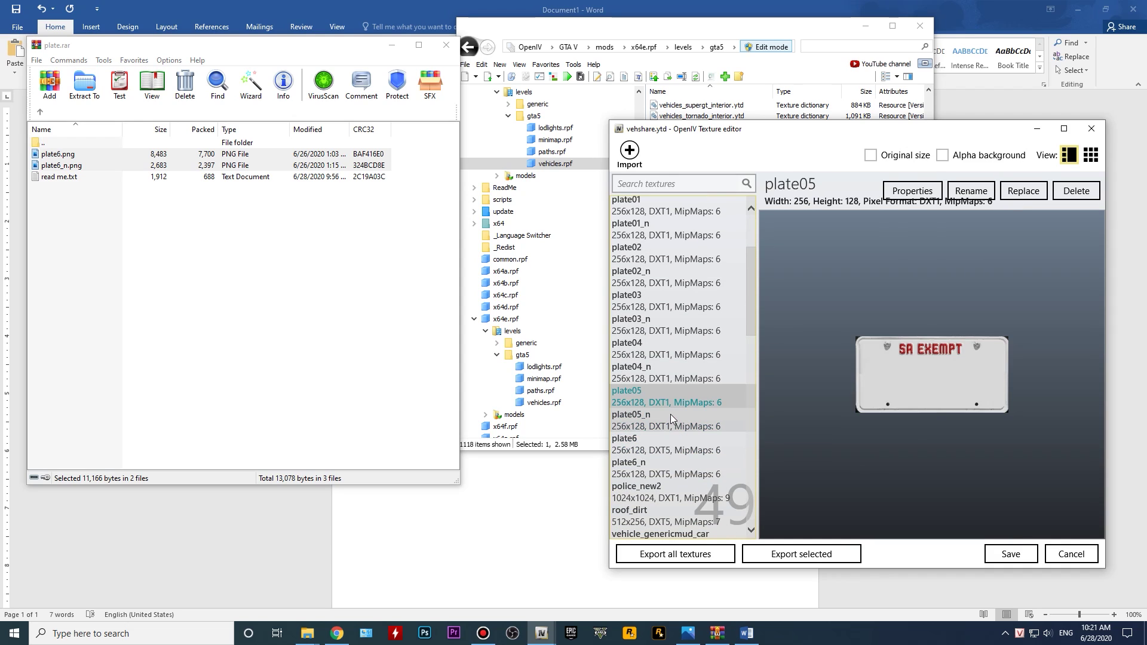
left_click(680, 344)
key("Down")
key("Down")
key("Down")
key("Down")
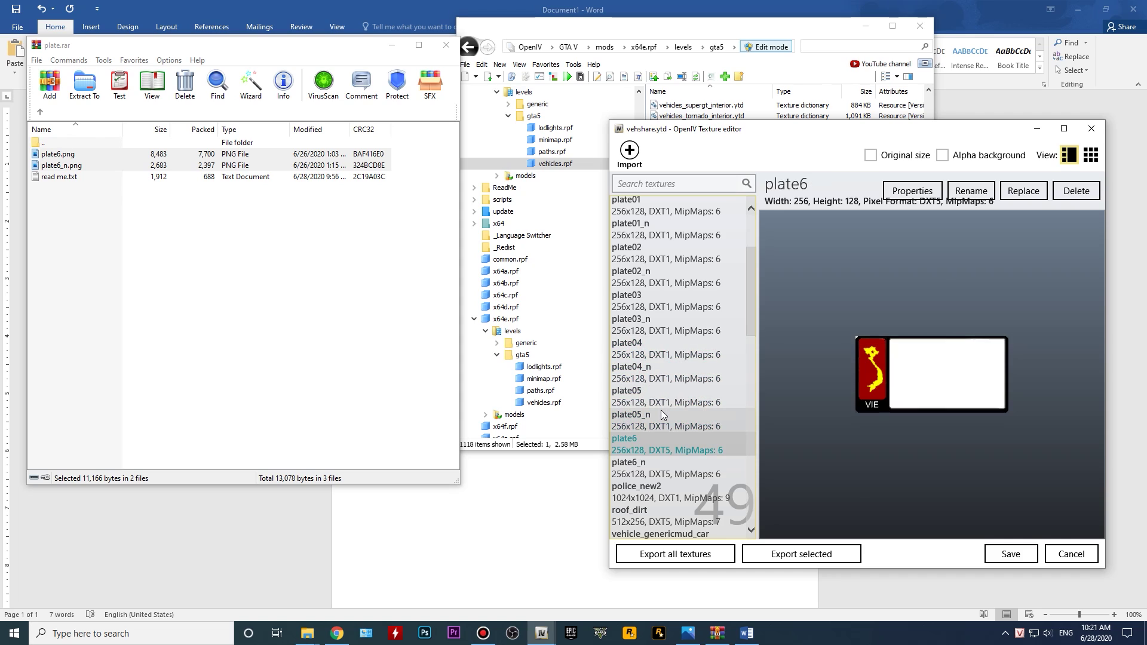
key("Down")
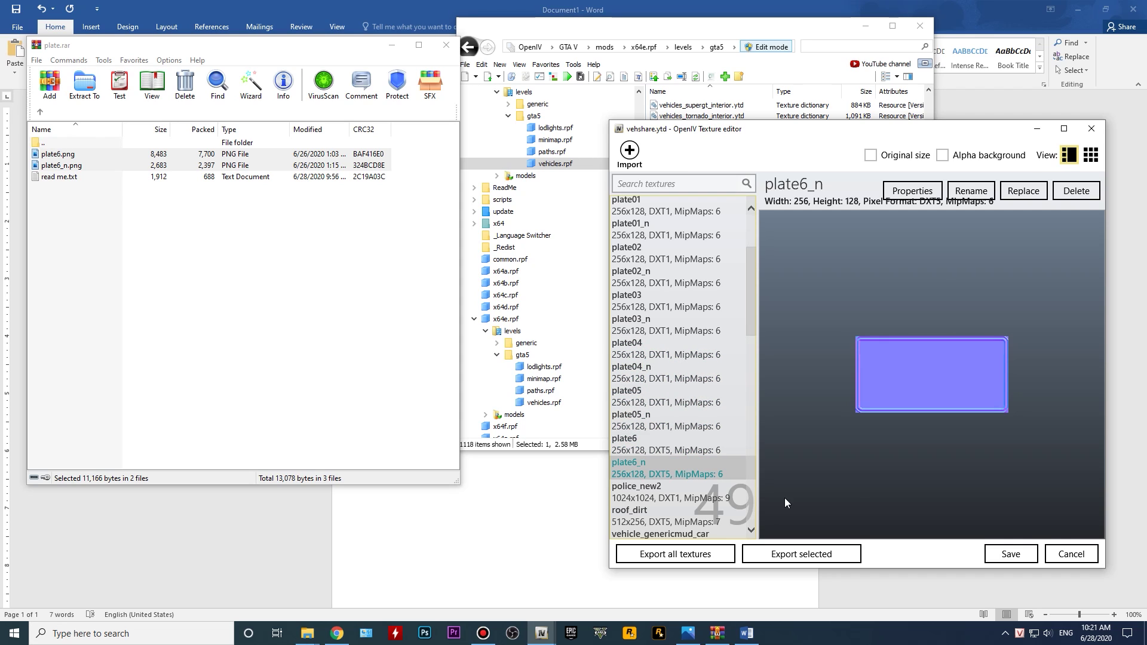
left_click(1004, 552)
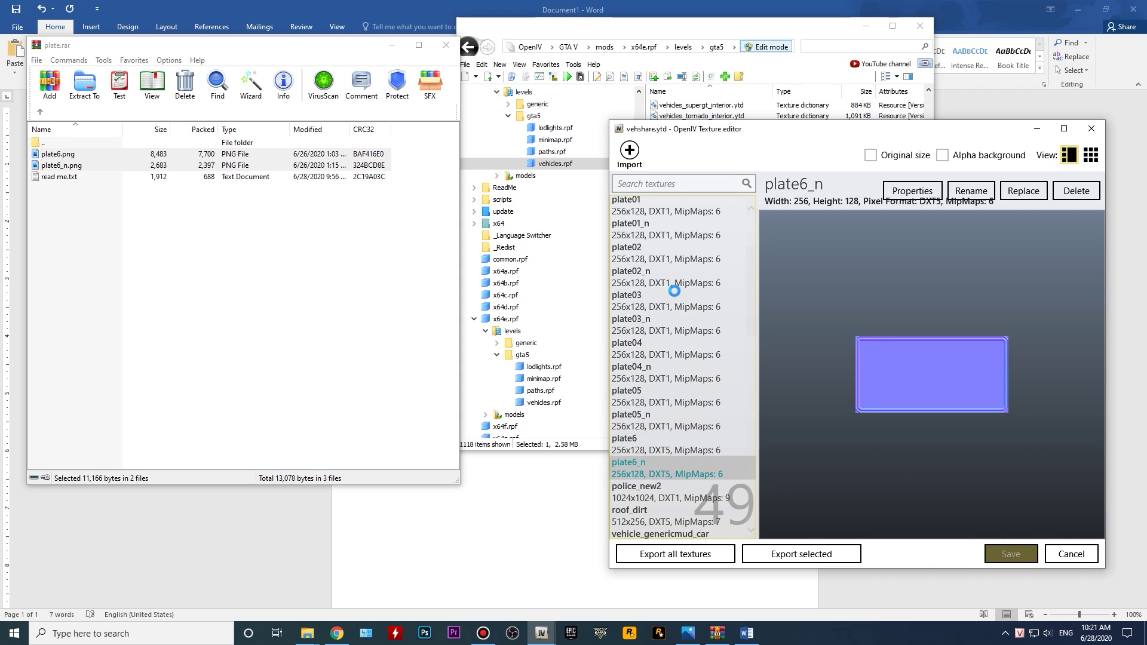
Step: Go to the x64\data folder of update\update.rpf and switch to its copy in the mods folder
scroll(710, 257, "up", 10)
scroll(711, 263, "up", 15)
scroll(716, 274, "up", 6)
left_click(639, 194)
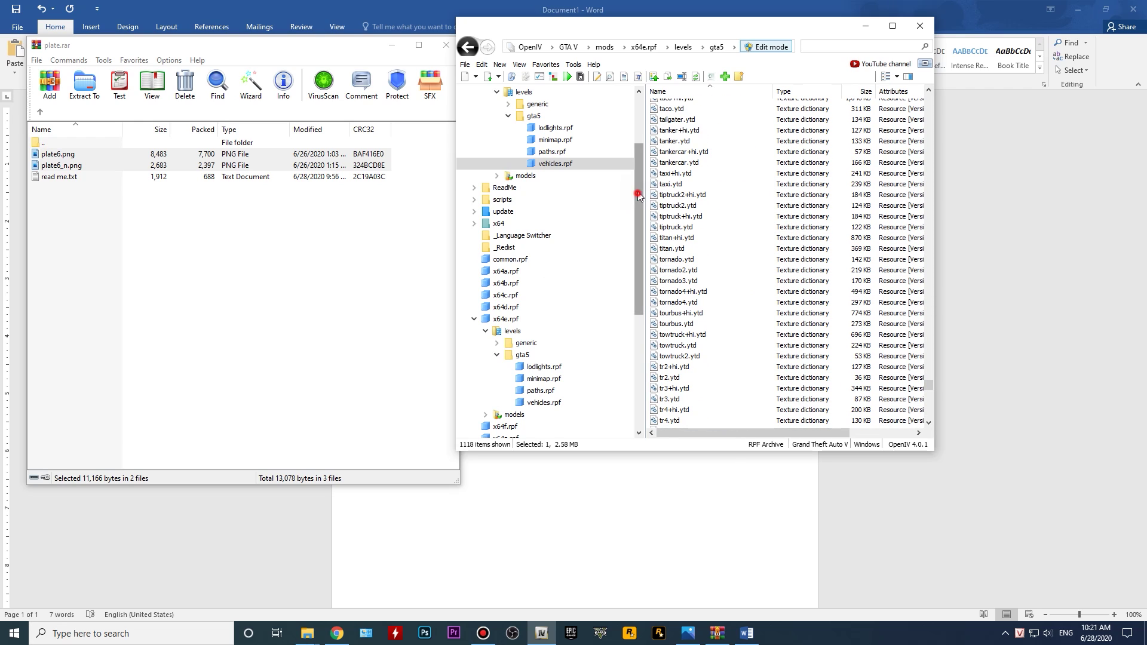
left_click_drag(639, 195, 639, 146)
left_click(502, 307)
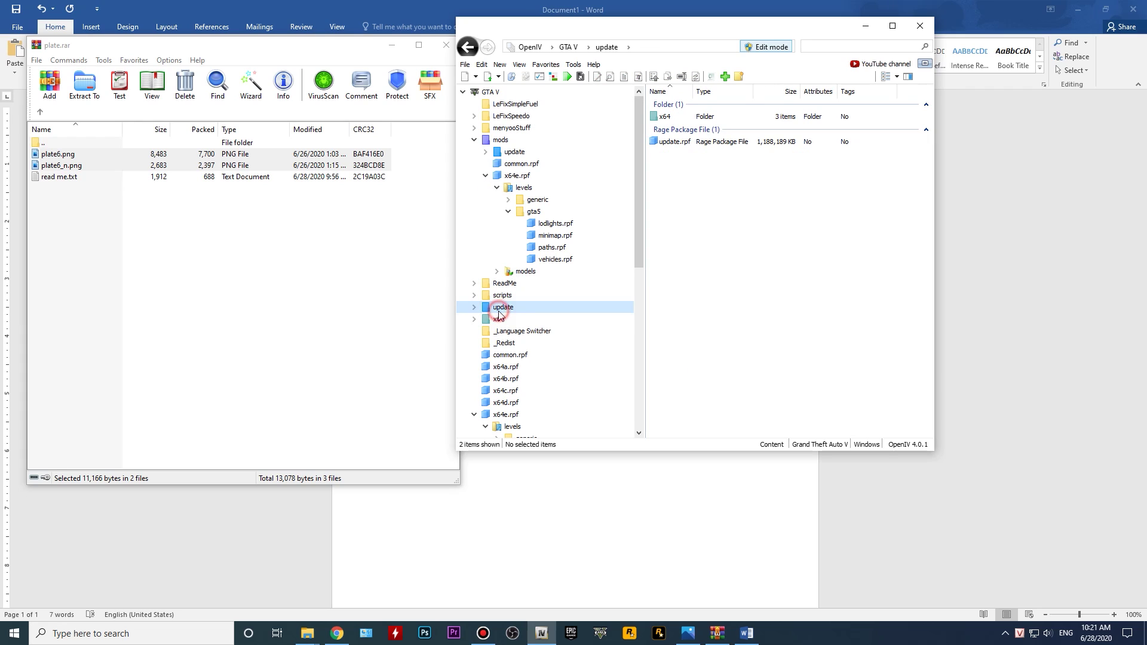
double_click(674, 141)
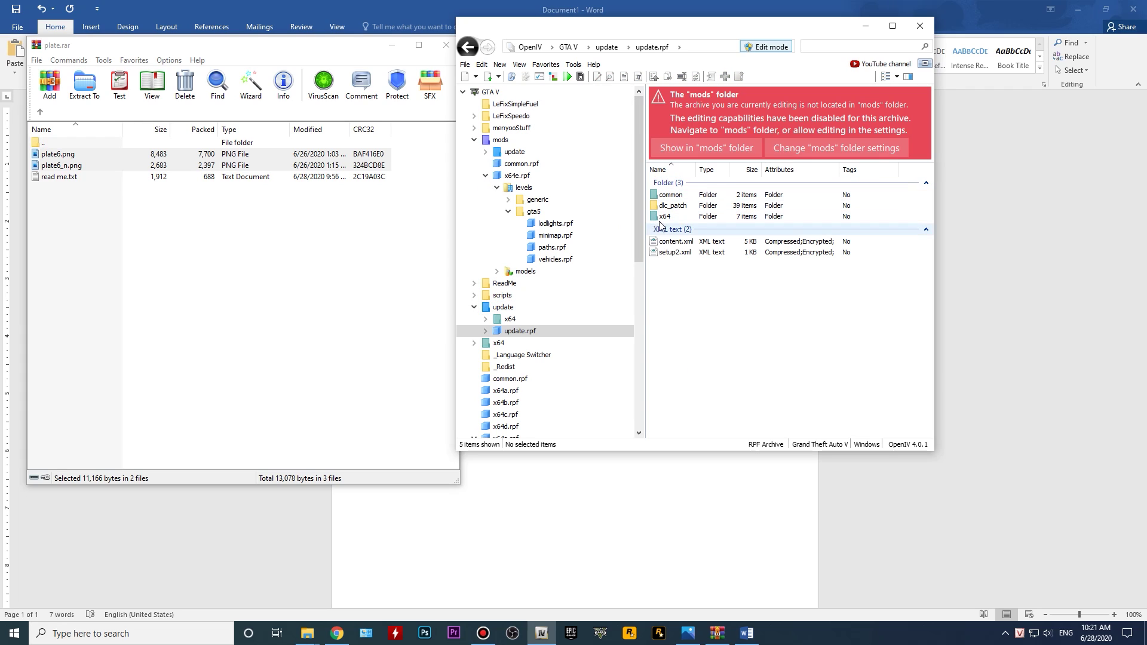
left_click(670, 216)
double_click(666, 205)
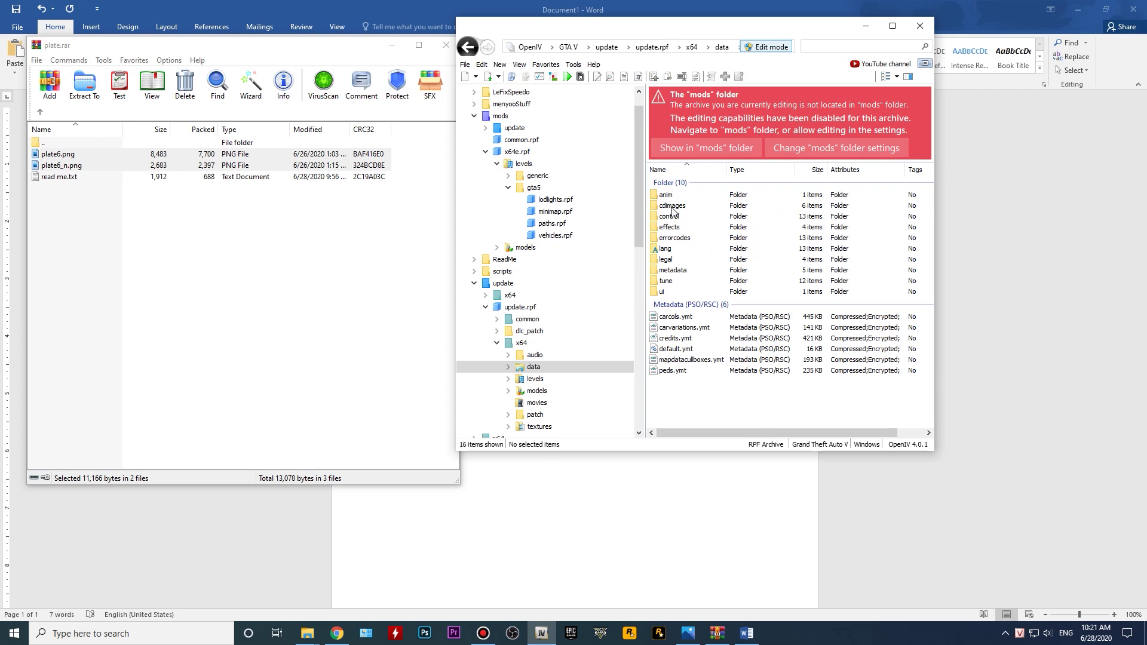
left_click(704, 147)
left_click_drag(699, 380, 700, 323)
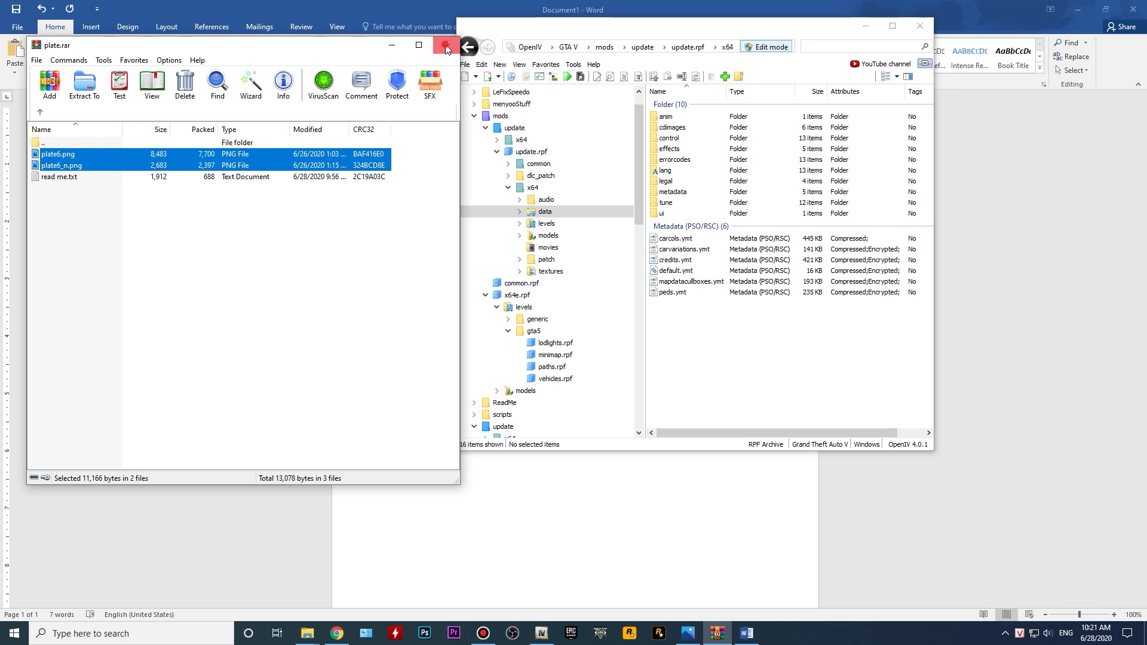
Step: Close the plate archive, bring up New folder (3) alongside OpenIV and return to the data folder in OpenIV
left_click(446, 45)
left_click(311, 633)
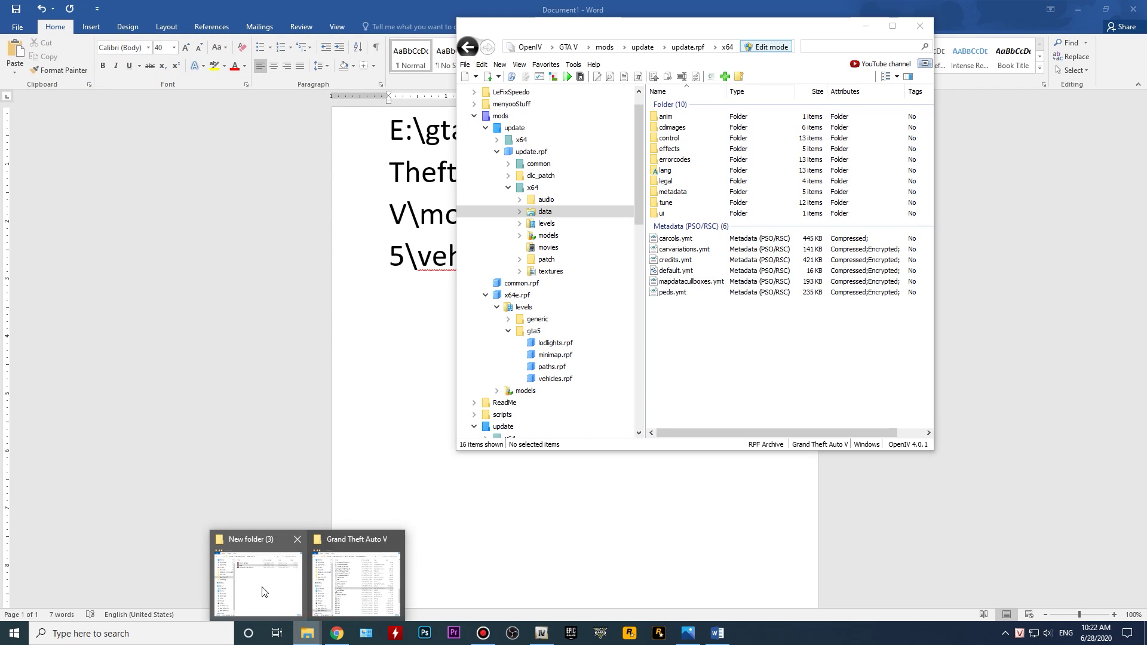
left_click(285, 592)
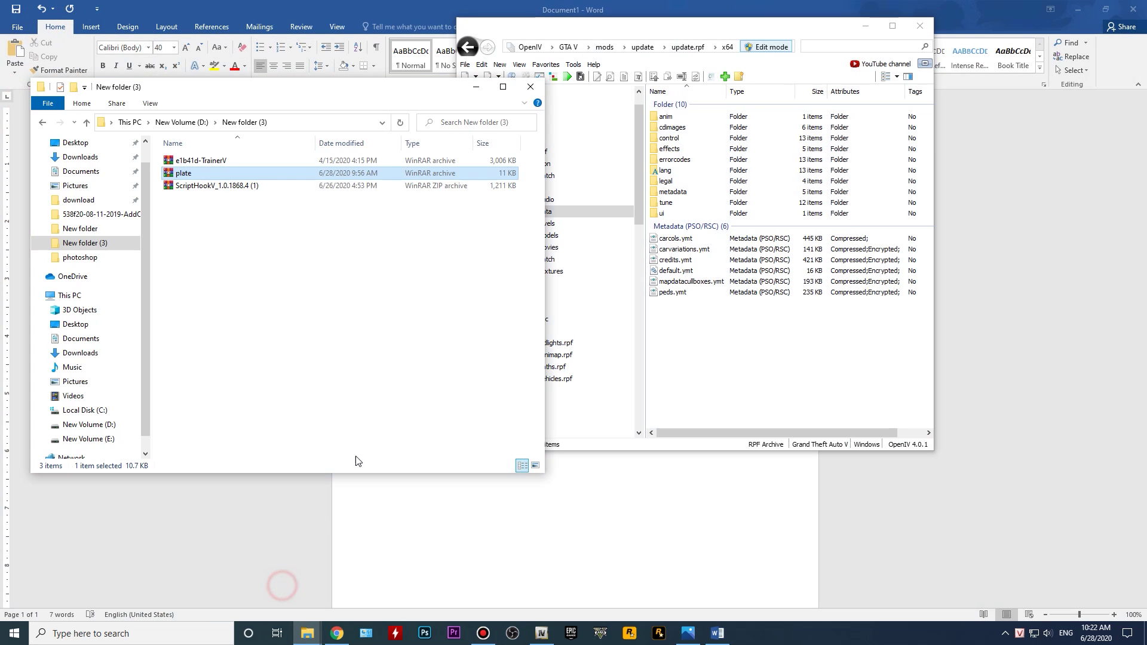
left_click(178, 286)
left_click_drag(318, 89, 313, 88)
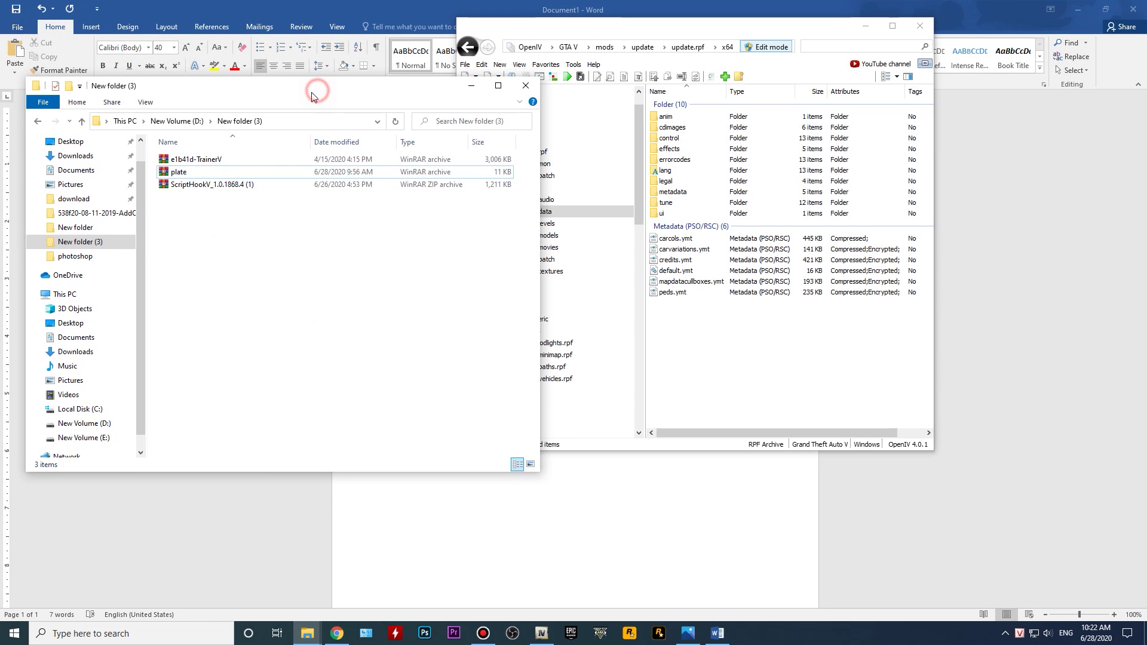
left_click(679, 309)
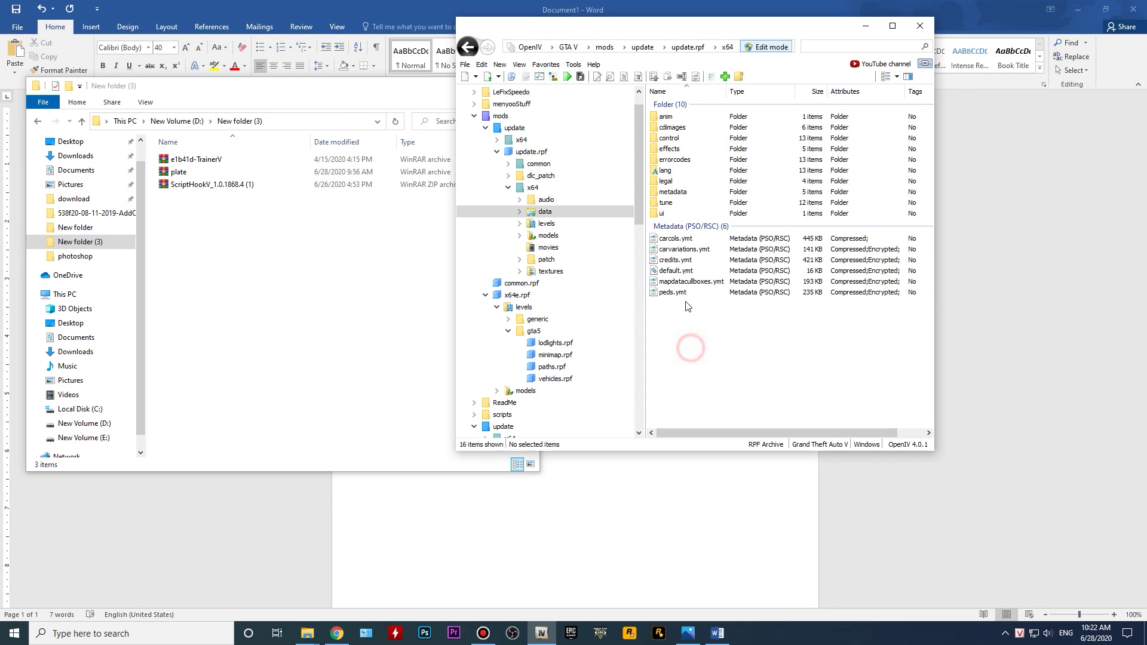